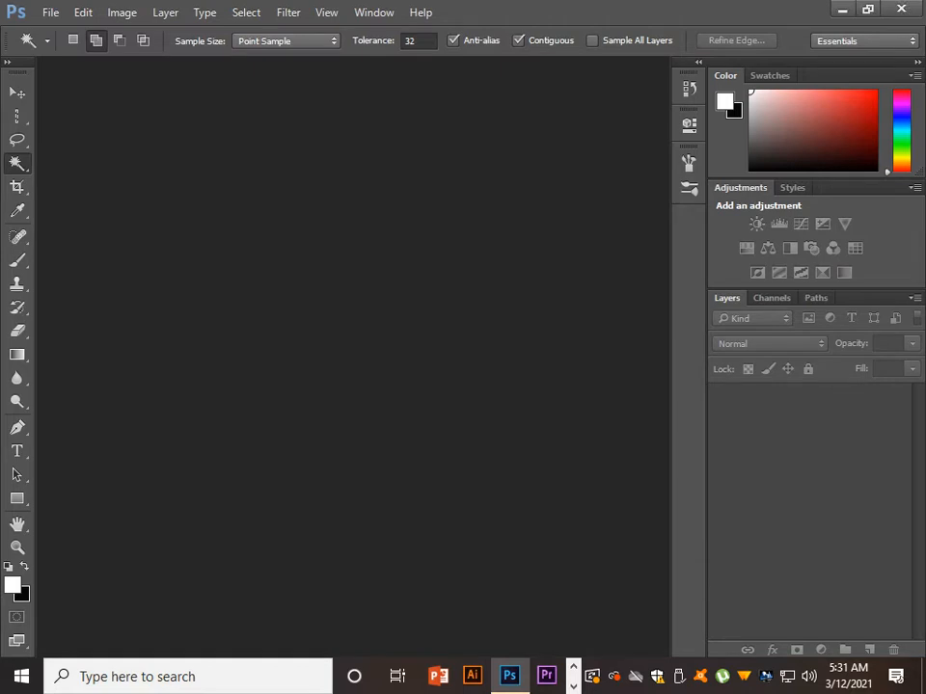
Open the portrait photo of the woman in the blue headscarf from the effect folder.
key(ctrl+o)
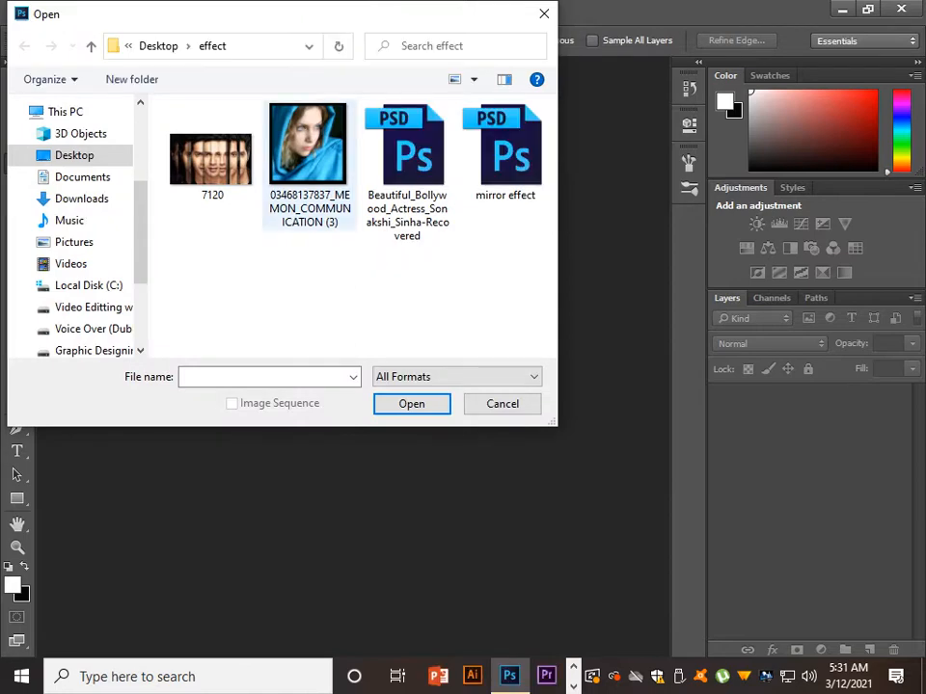
click(308, 164)
click(412, 404)
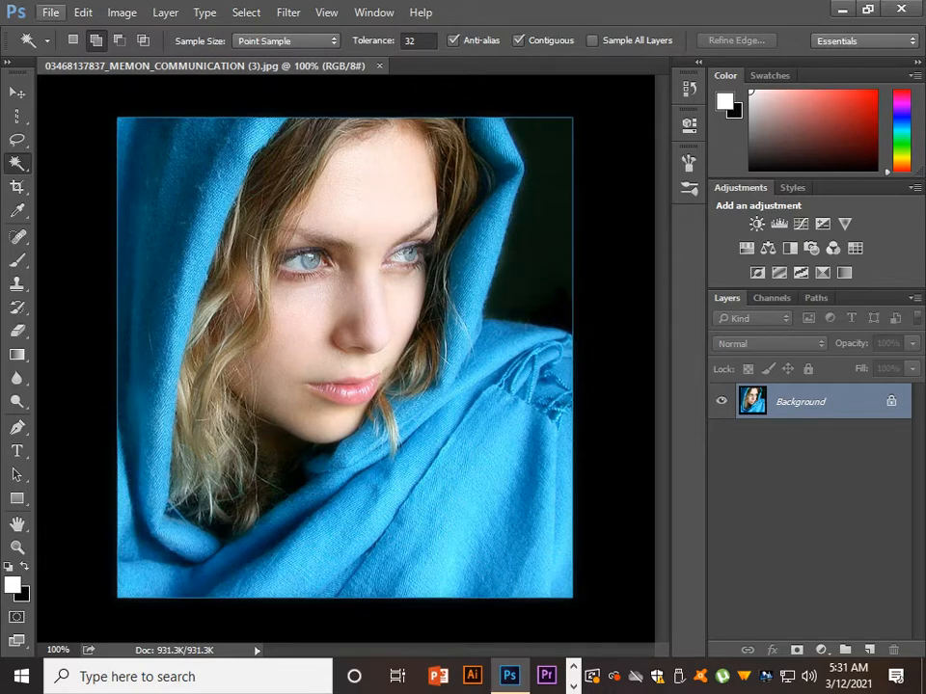
Create a new 870 x 870 pixel RGB document with a white background and a resolution of 300 pixels/inch.
click(48, 12)
click(65, 32)
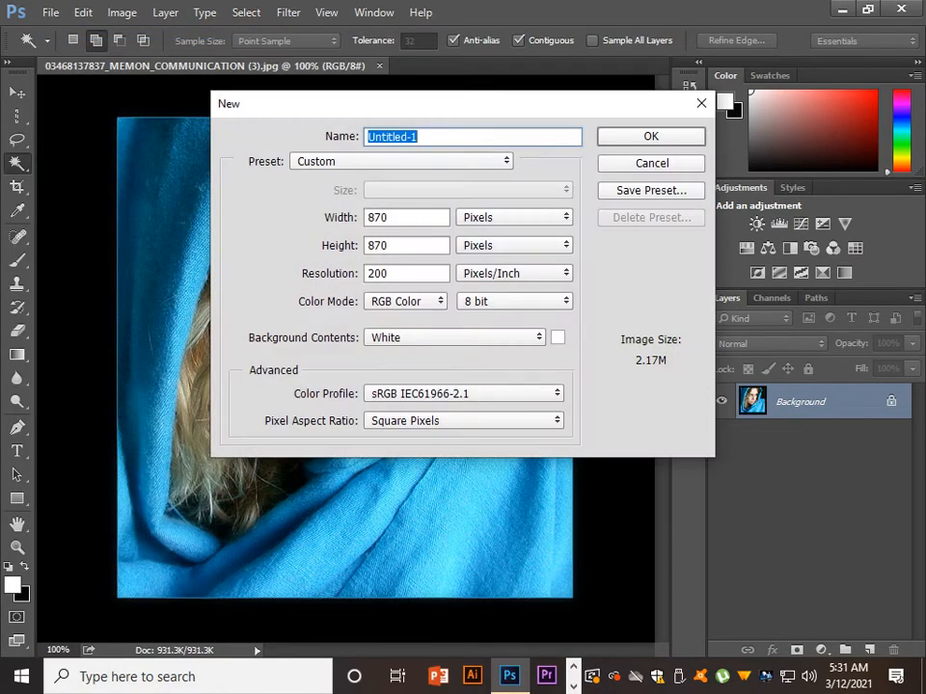
key(Tab)
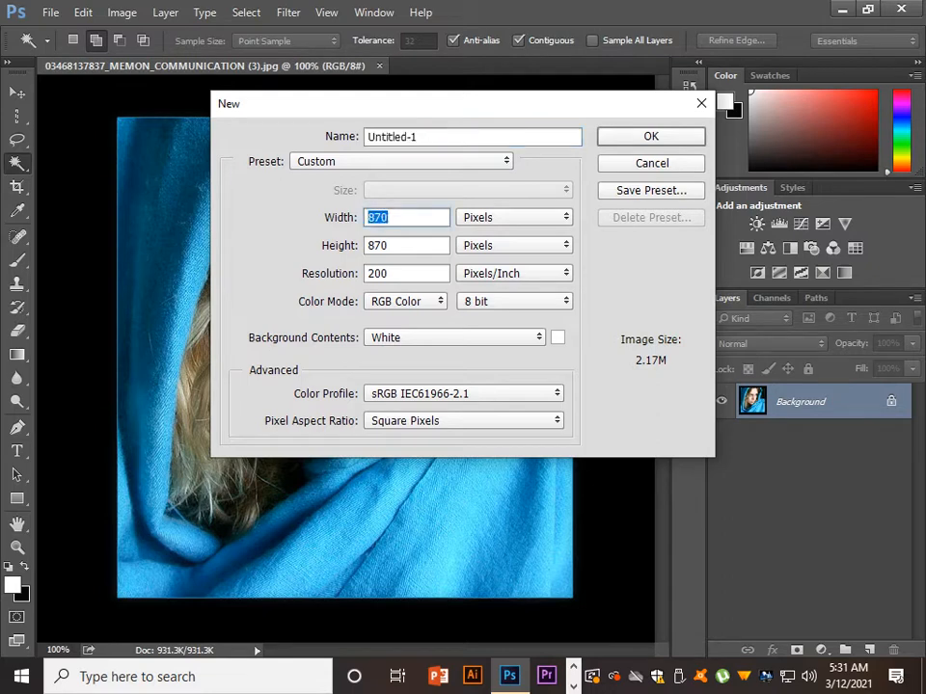
text(870)
key(Tab)
text(870)
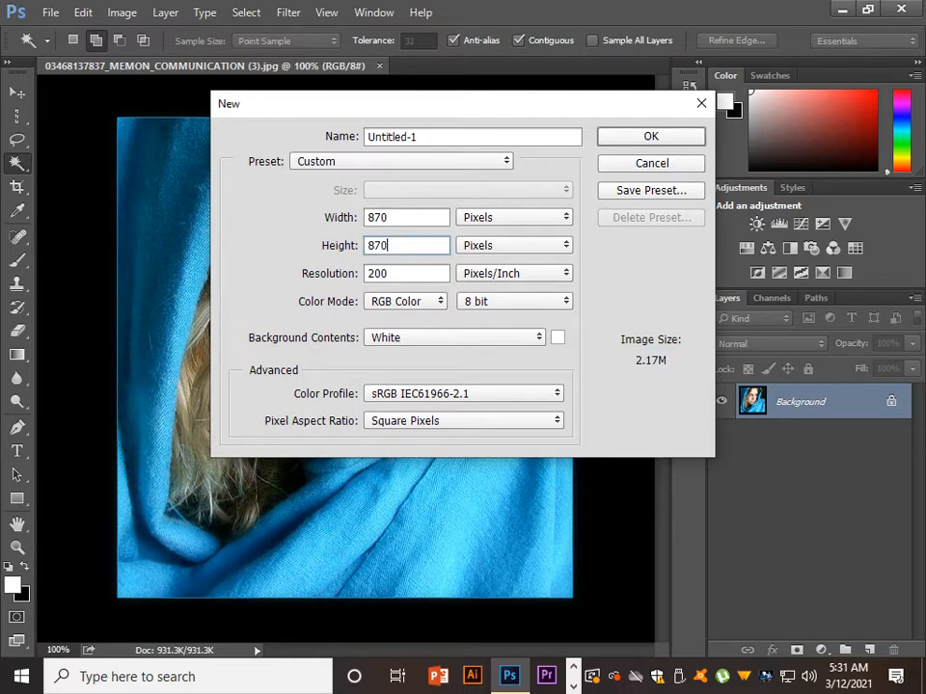
key(Tab)
text(300)
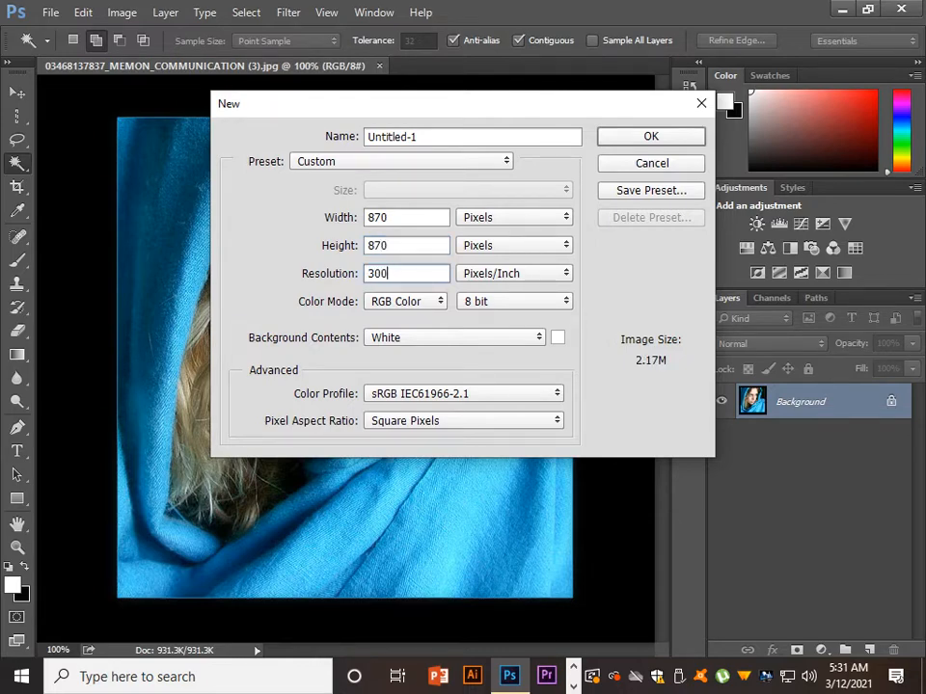
key(Return)
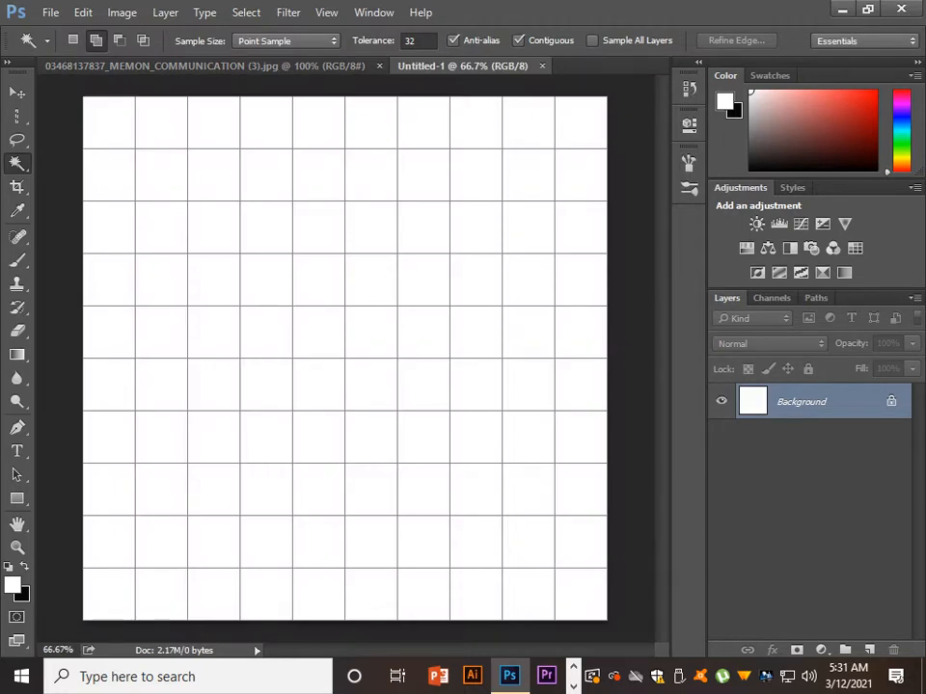
Hide the grid and review the Guides, Grid & Slices preferences.
key(ctrl+apostrophe)
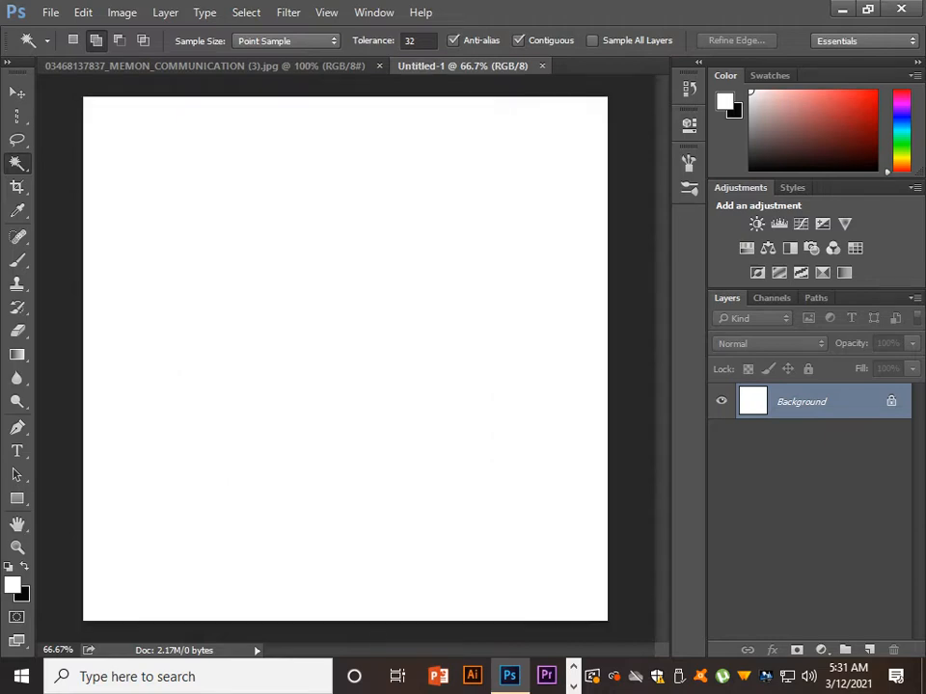
click(84, 13)
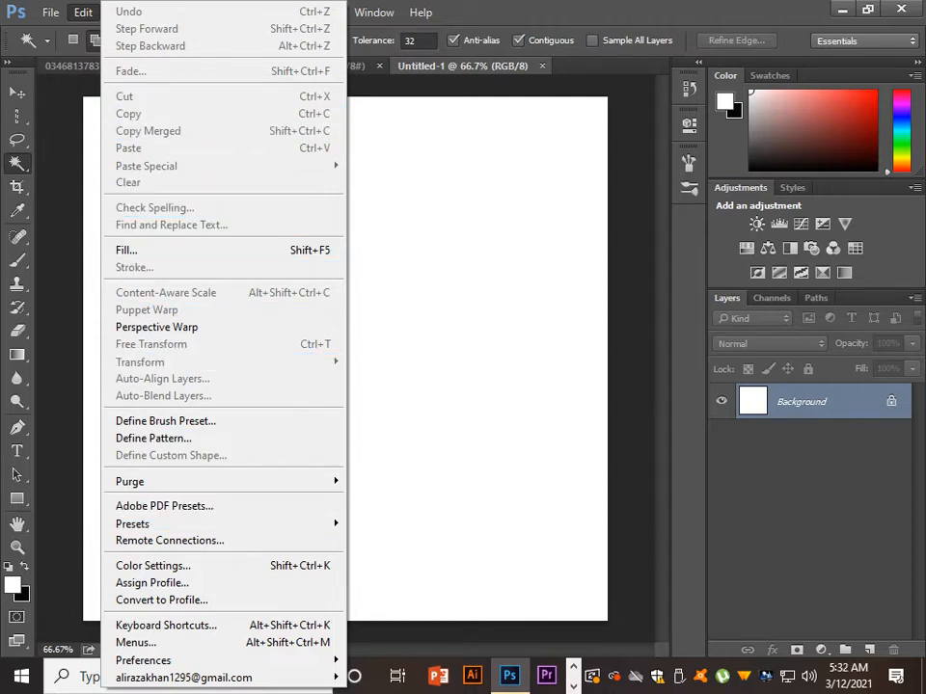
mouse_move(144, 661)
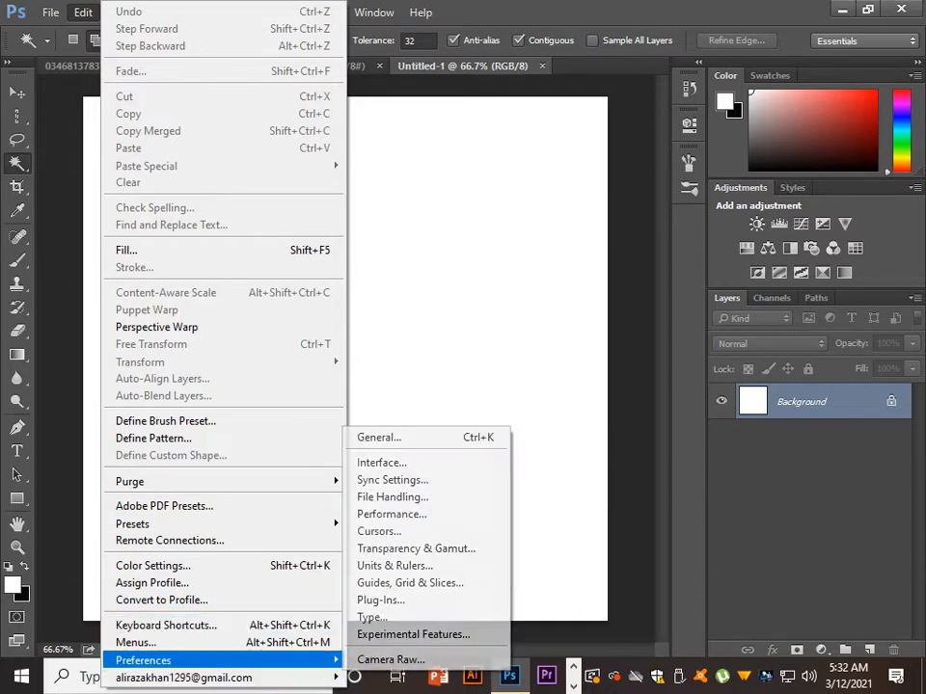
click(410, 582)
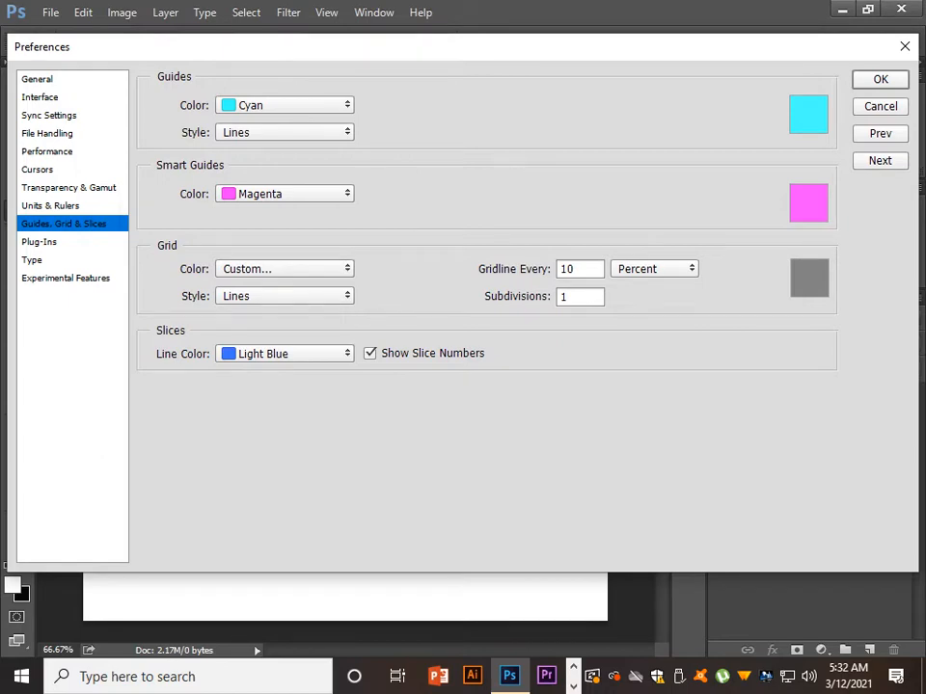
click(881, 79)
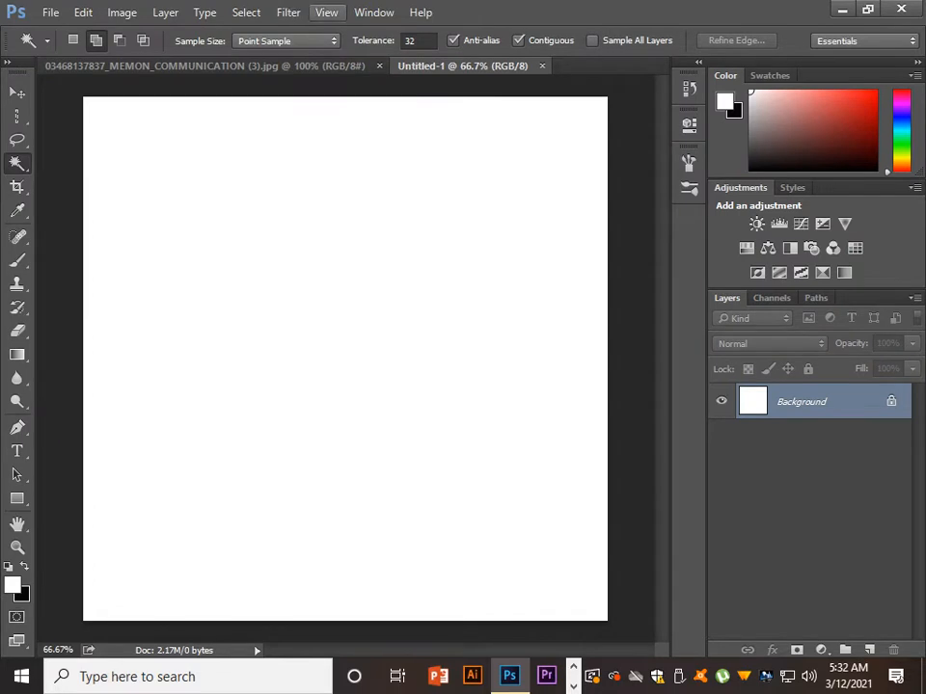
Turn on the display of extras to show the grid over the blank canvas.
click(326, 12)
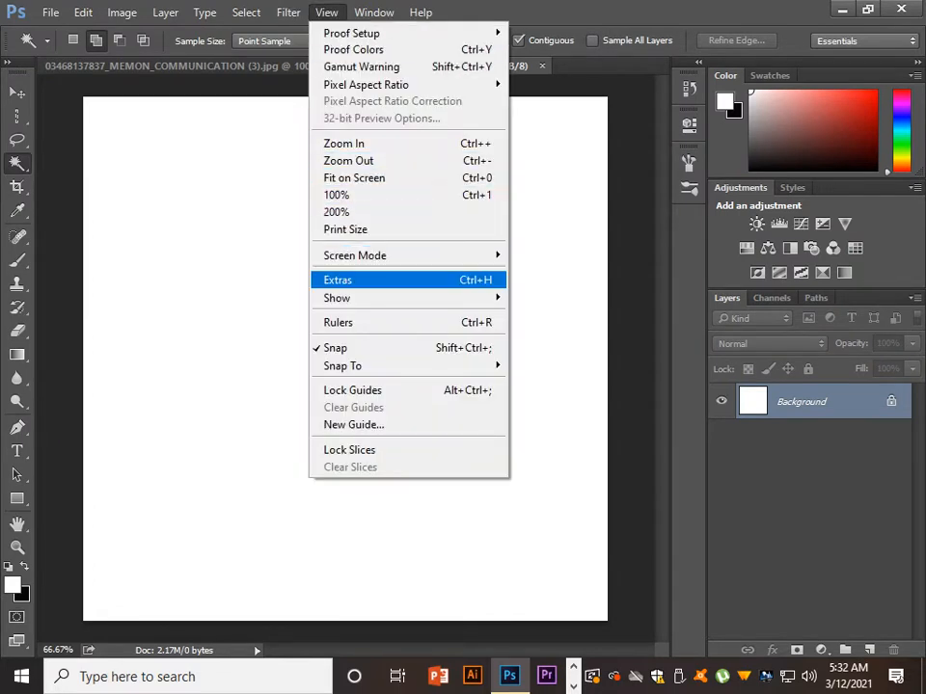
mouse_move(347, 298)
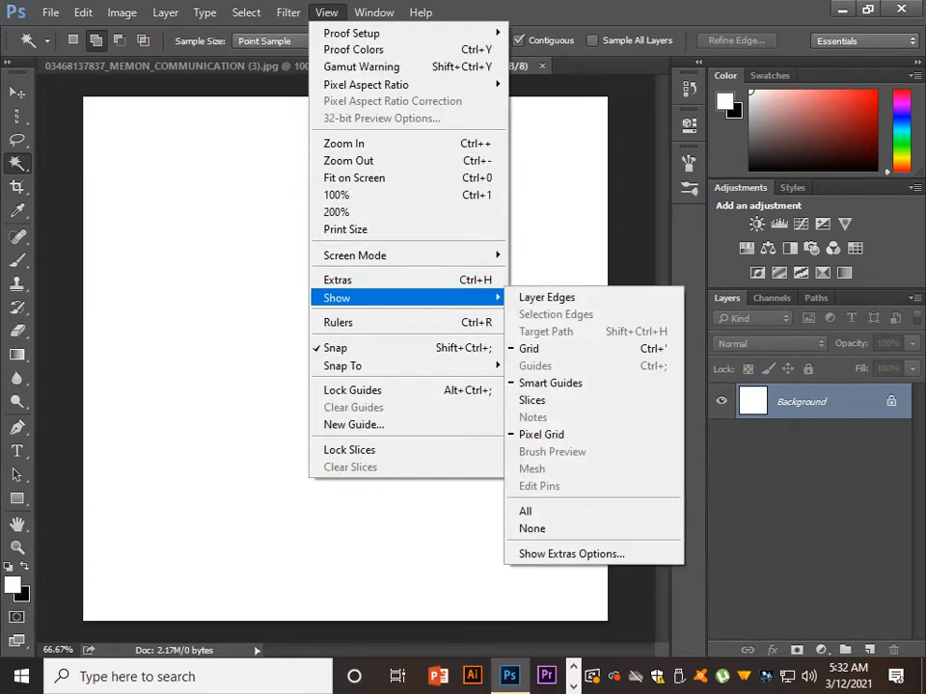
click(338, 279)
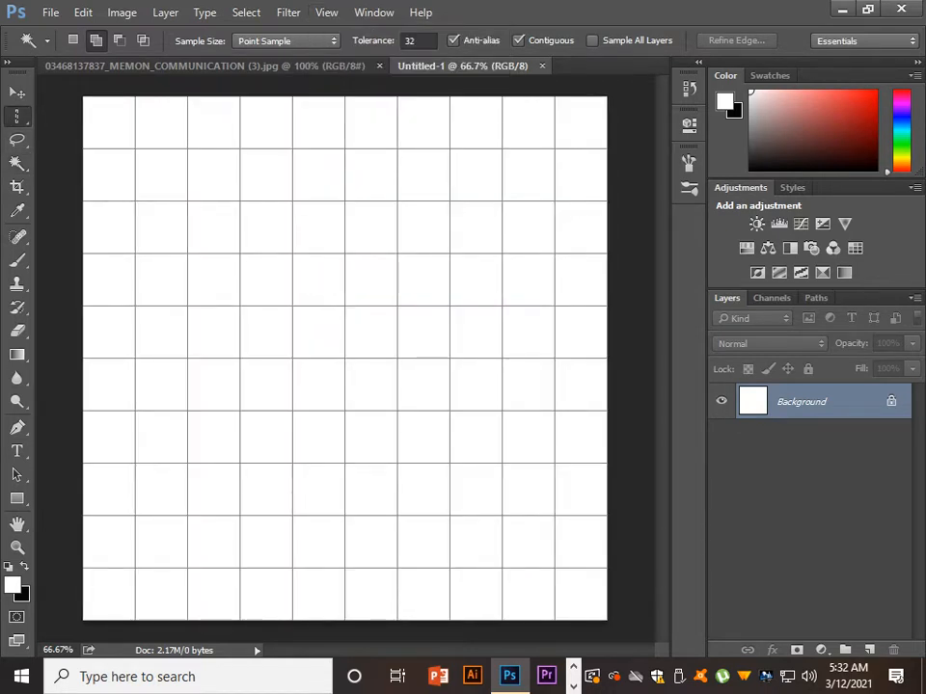
Select all nine inner horizontal gridlines with the Single Row Marquee tool, adding each to the selection.
click(17, 116)
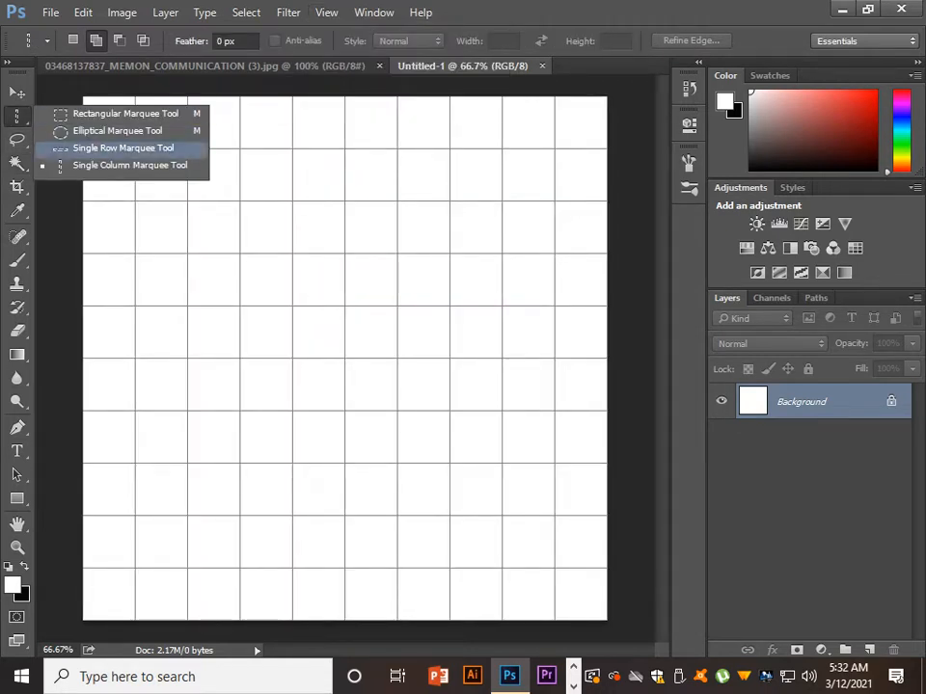
click(124, 148)
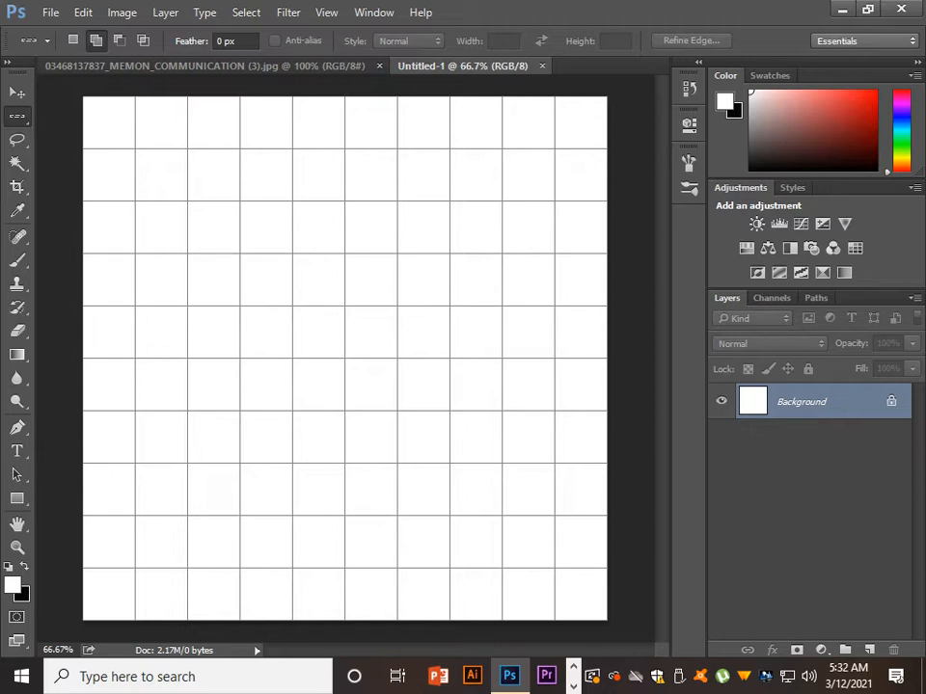
click(111, 149)
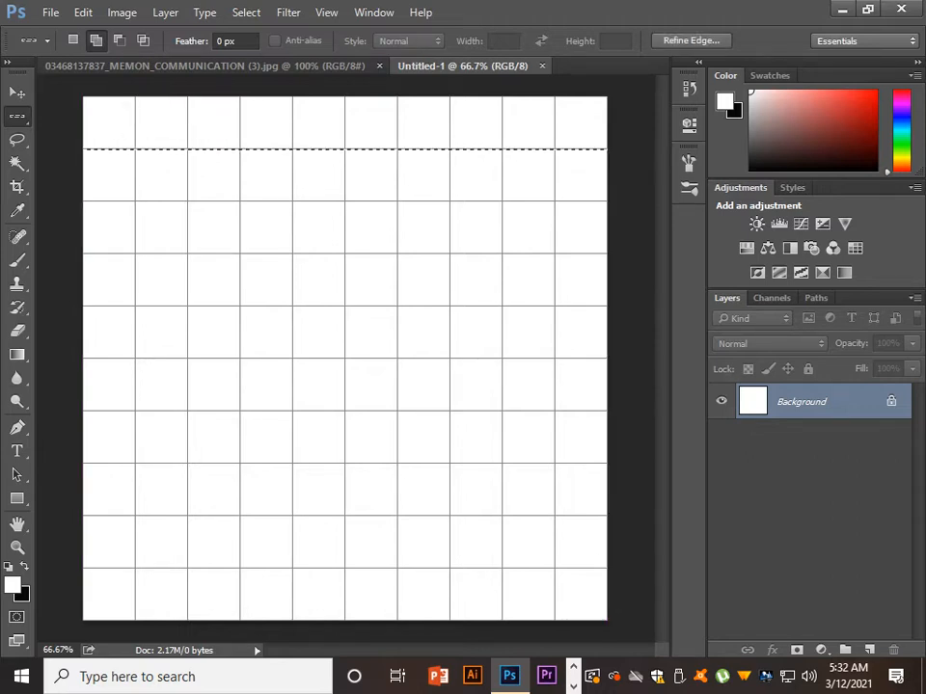
click(115, 201)
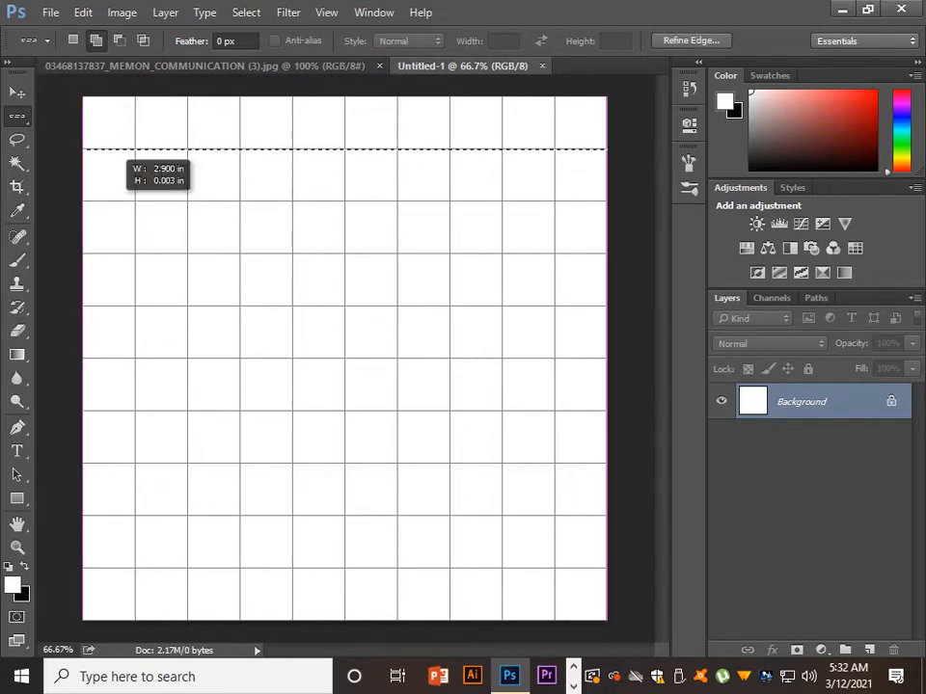
click(116, 253)
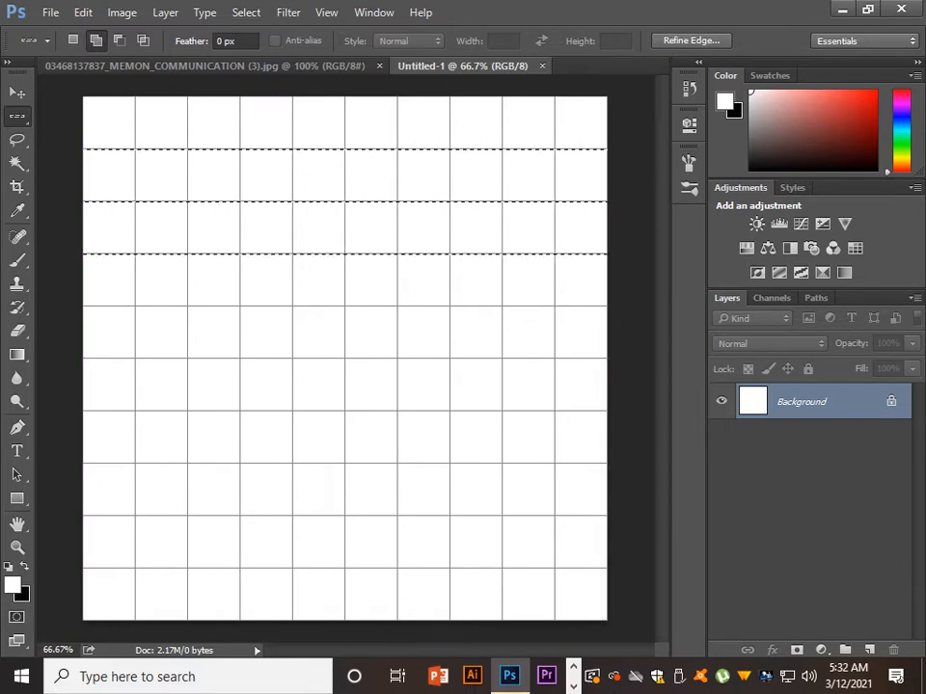
click(116, 306)
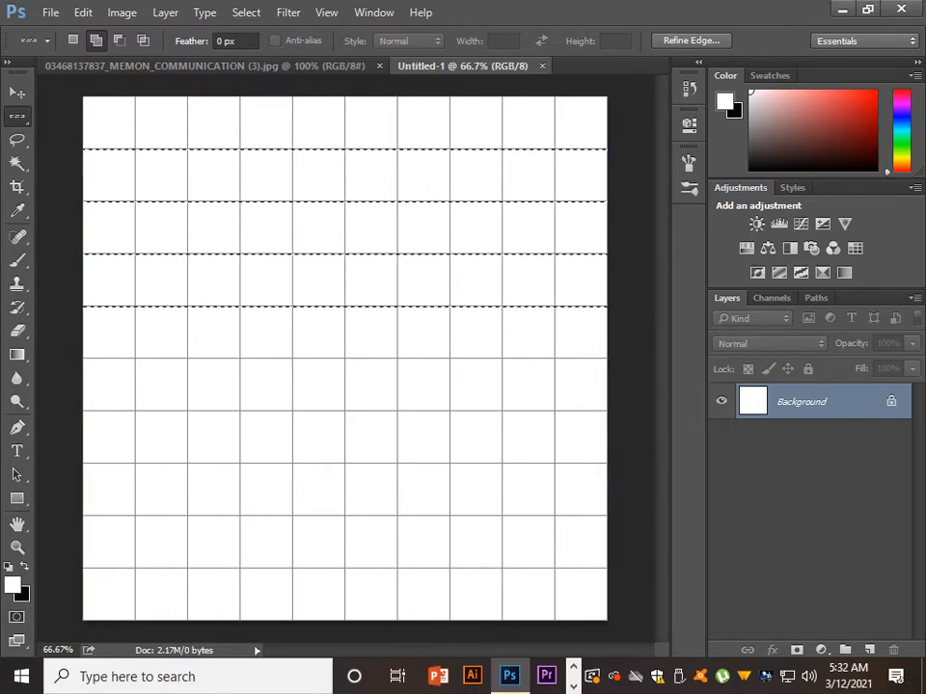
click(116, 358)
click(115, 411)
click(115, 464)
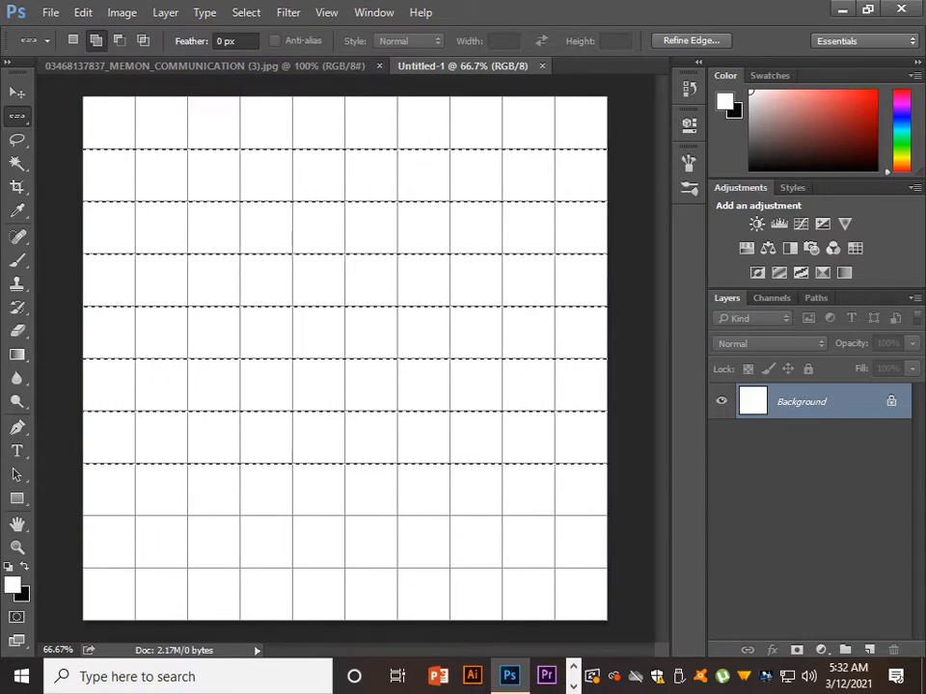
click(116, 516)
click(115, 568)
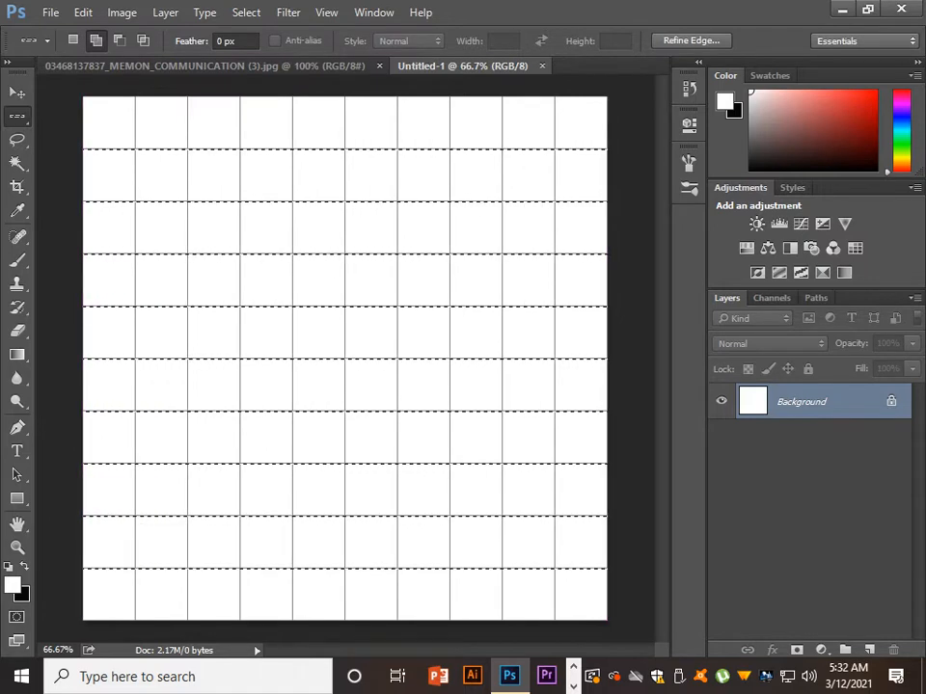
Add all nine inner vertical gridlines to the selection with the Single Column Marquee tool.
right_click(17, 116)
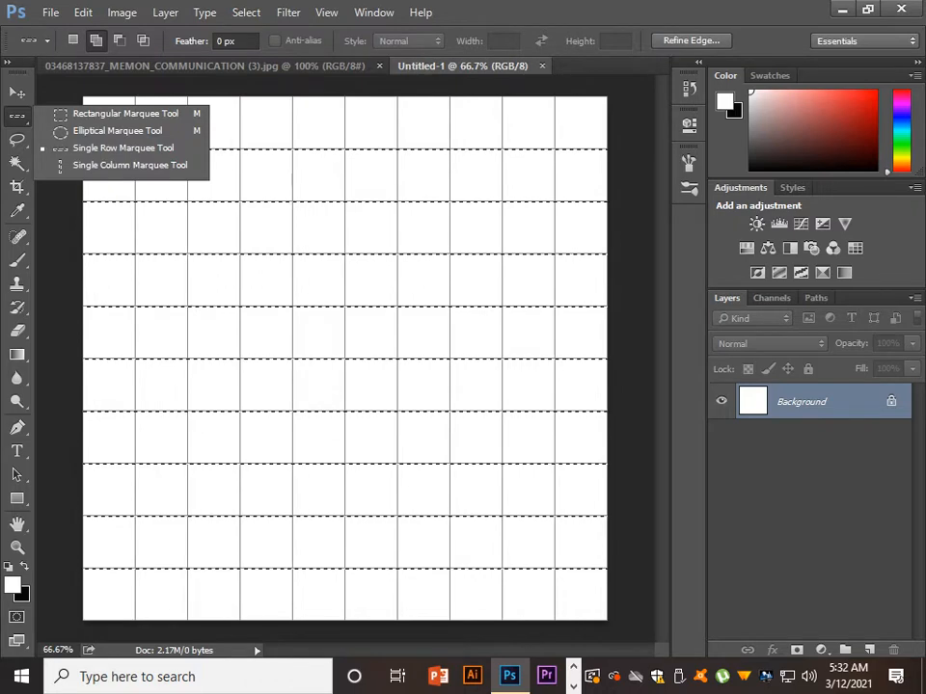
click(123, 163)
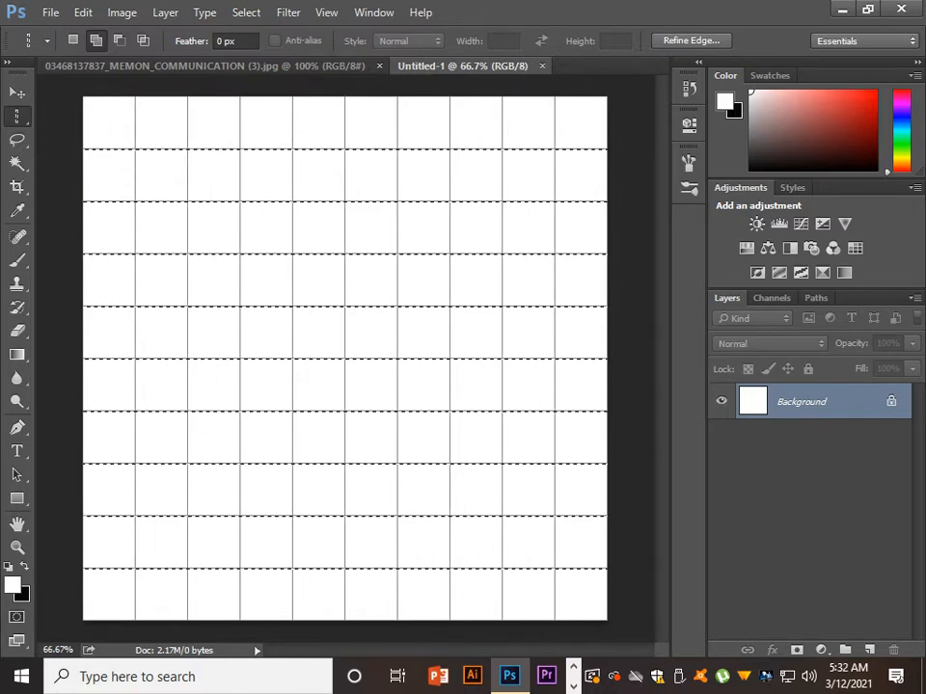
click(136, 424)
click(189, 425)
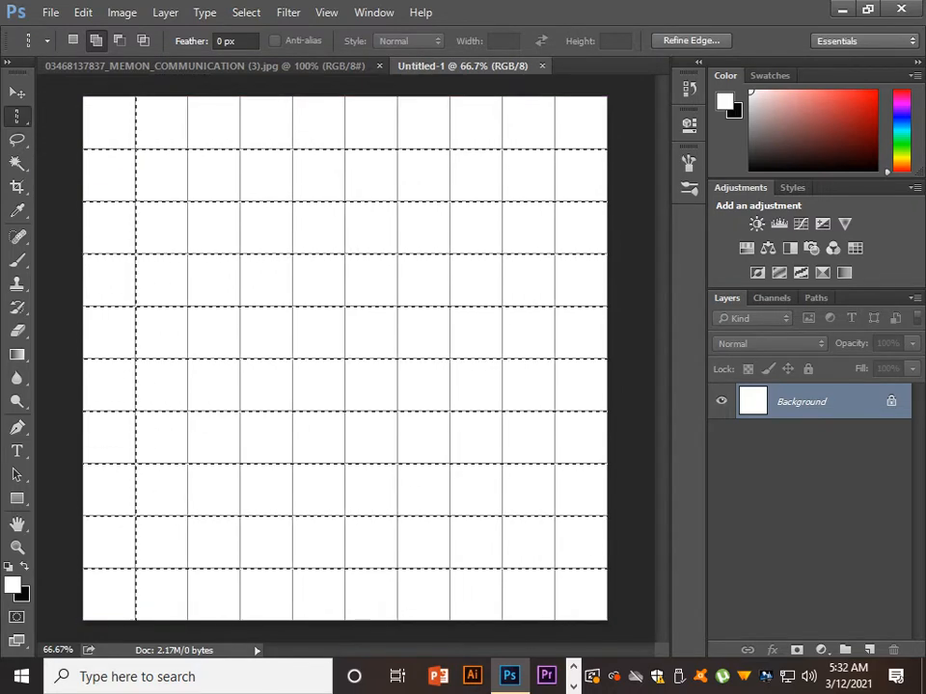
click(240, 424)
click(293, 424)
click(345, 424)
click(397, 425)
click(450, 101)
click(501, 101)
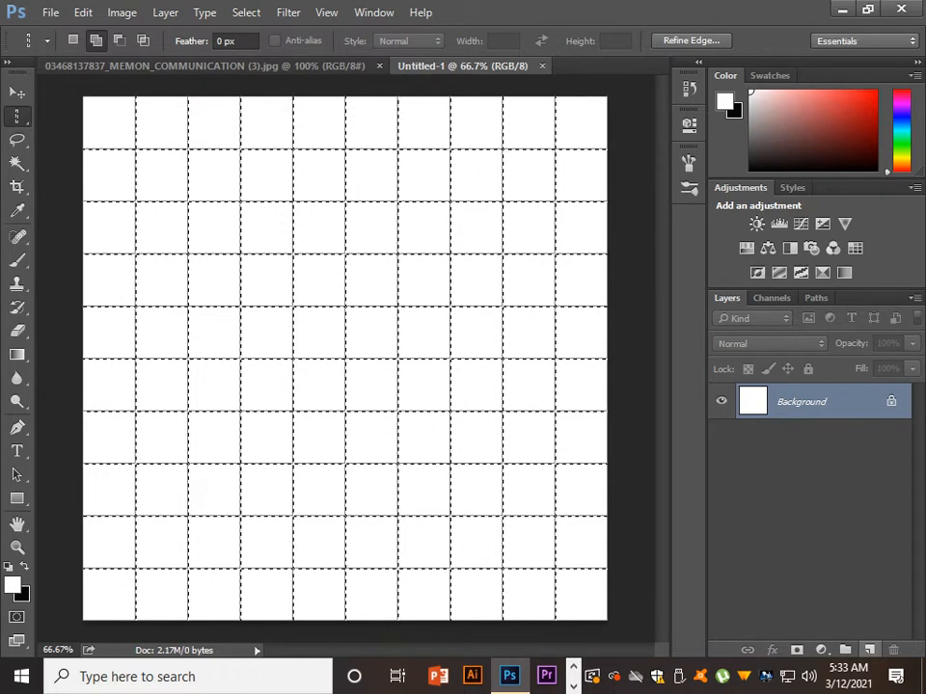
Add a new layer above the background and name it grid.
click(869, 650)
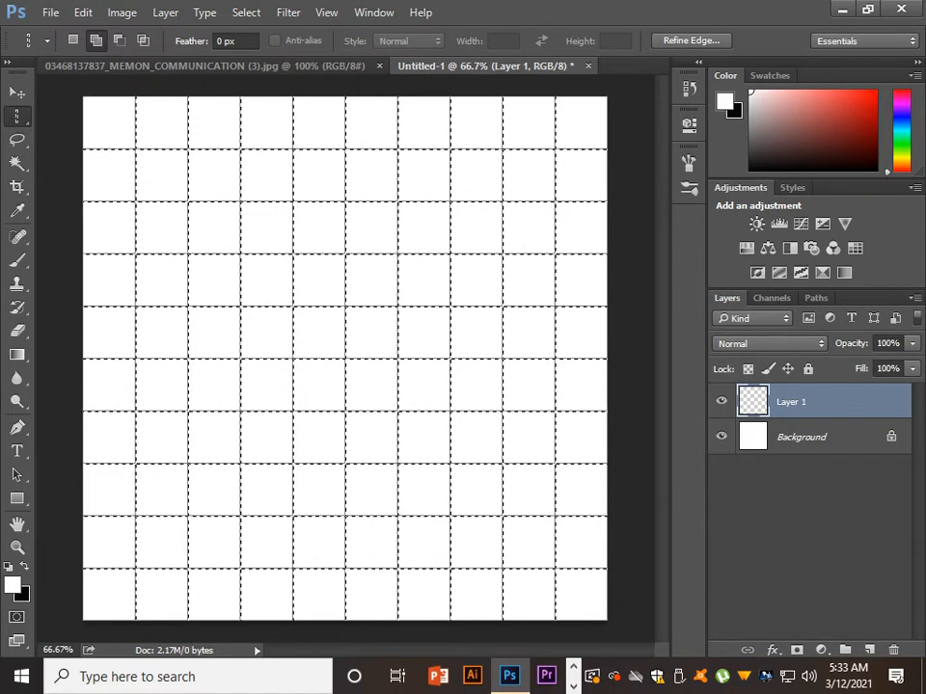
double_click(792, 402)
text(g)
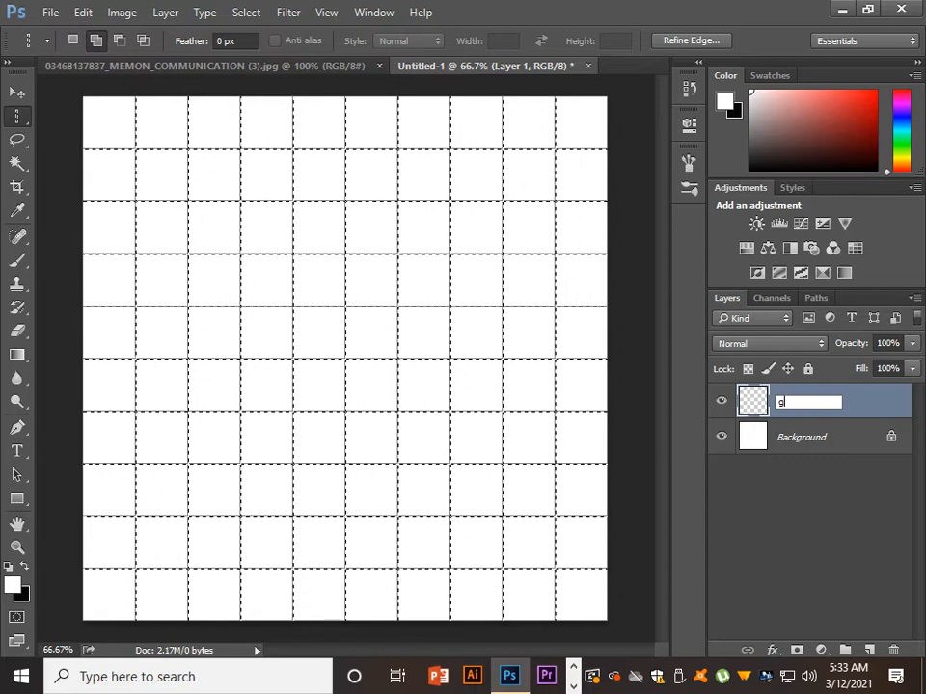
text(rid)
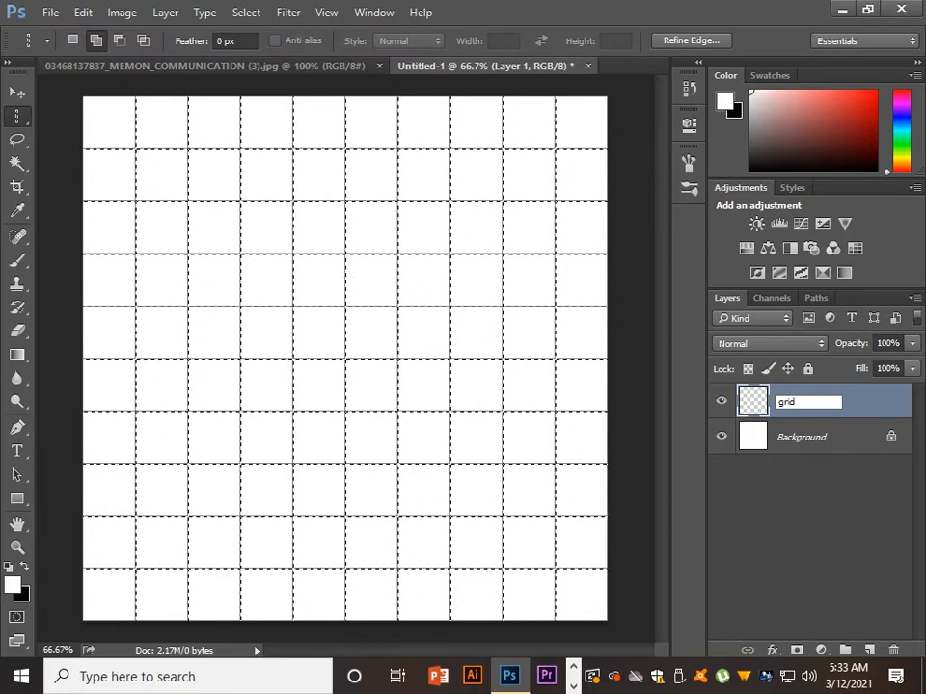
click(807, 516)
click(808, 402)
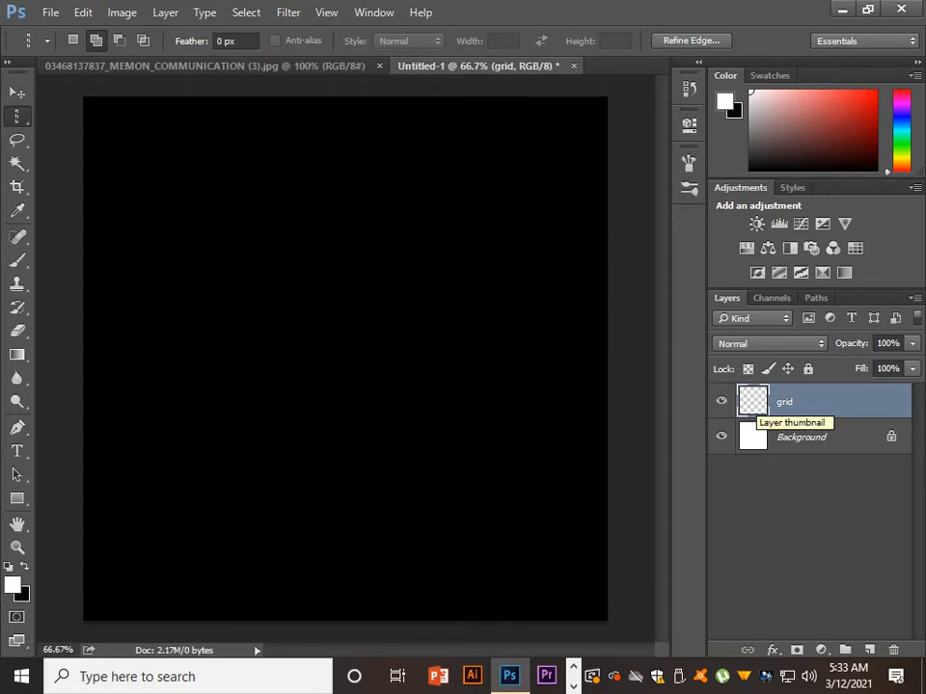
Fill the selected gridlines on the grid layer with black at 100% opacity in Normal mode.
key(shift+F5)
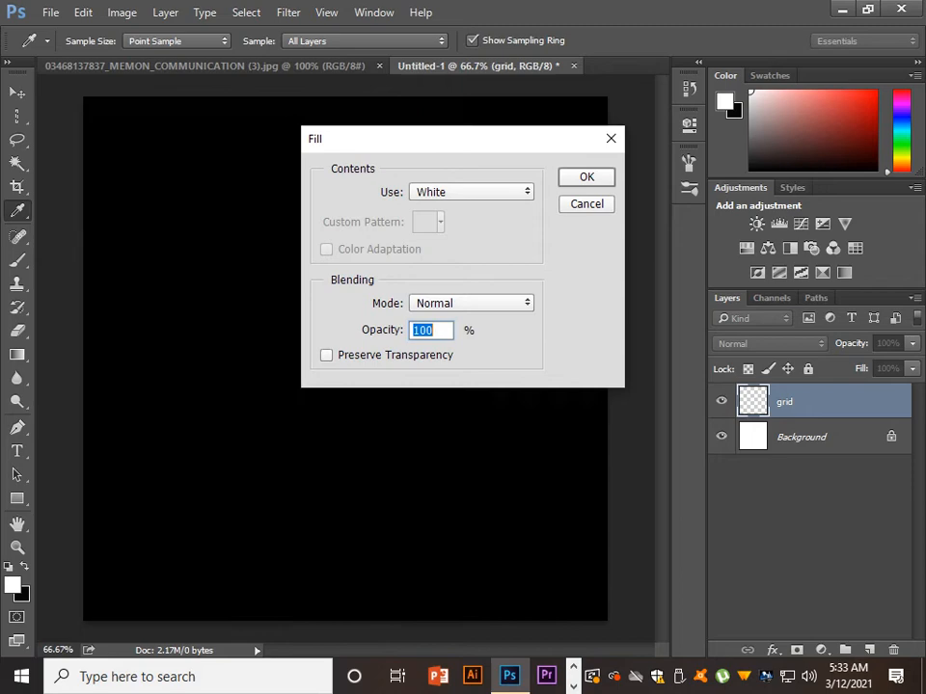
click(471, 192)
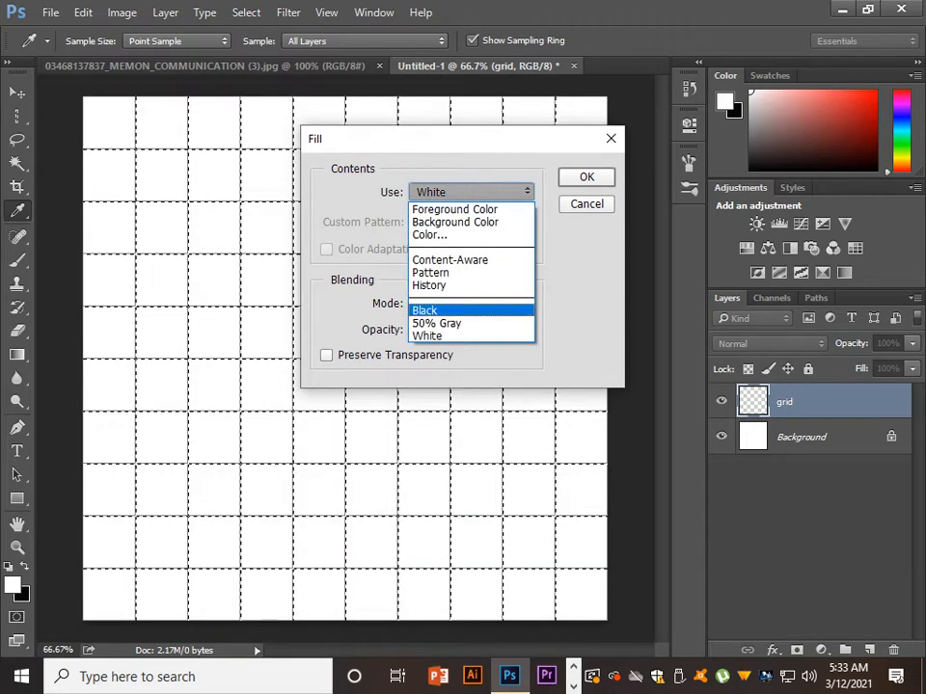
key(Return)
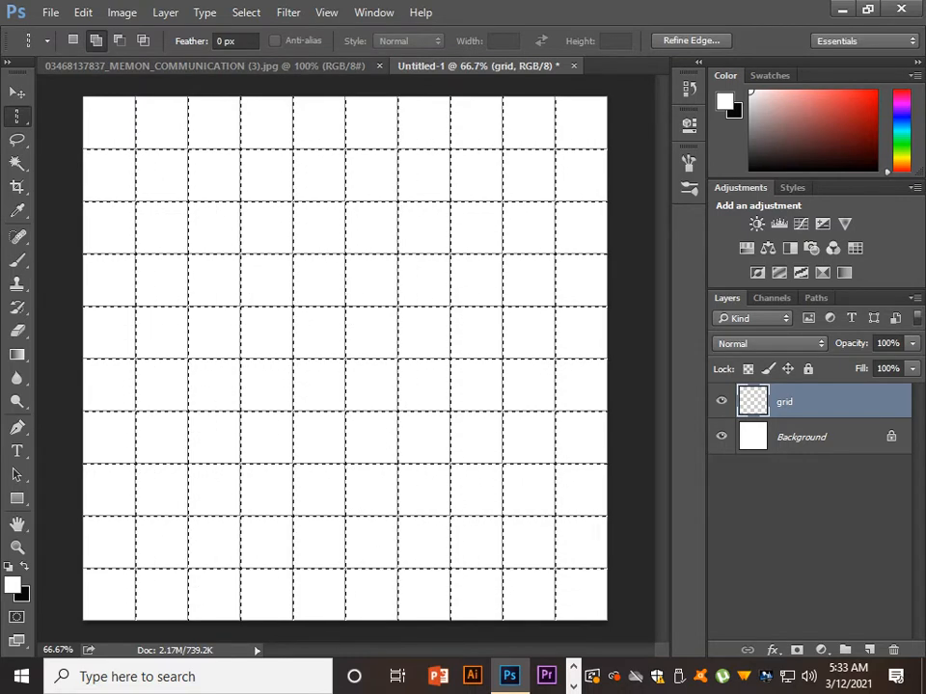
Convert the locked Background of the portrait photo document into a regular layer.
click(203, 65)
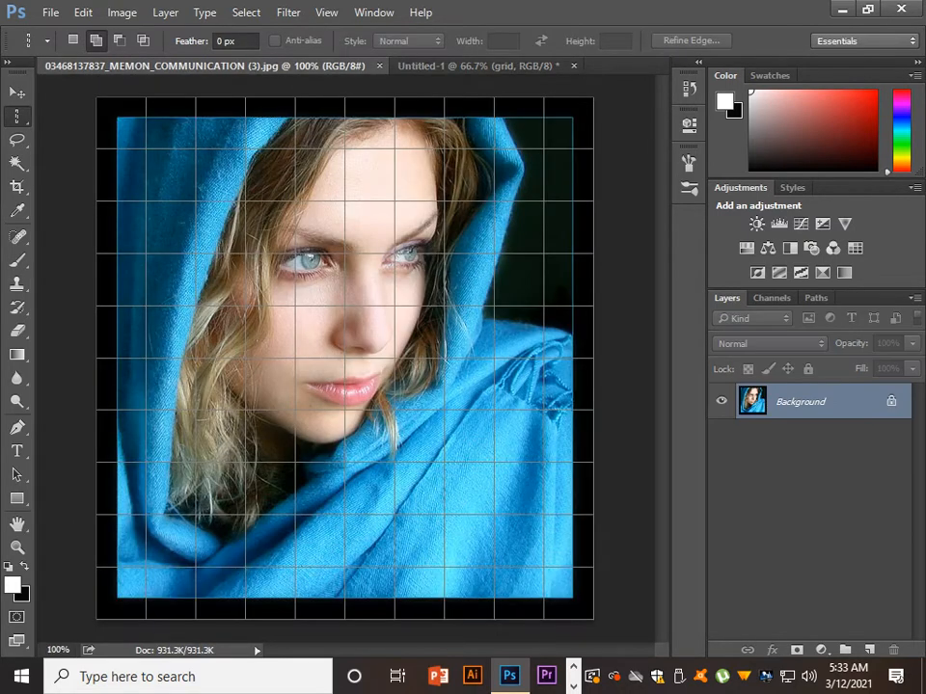
click(17, 92)
mouse_move(325, 165)
mouse_down()
mouse_move(330, 176)
mouse_move(331, 162)
mouse_up()
key(Return)
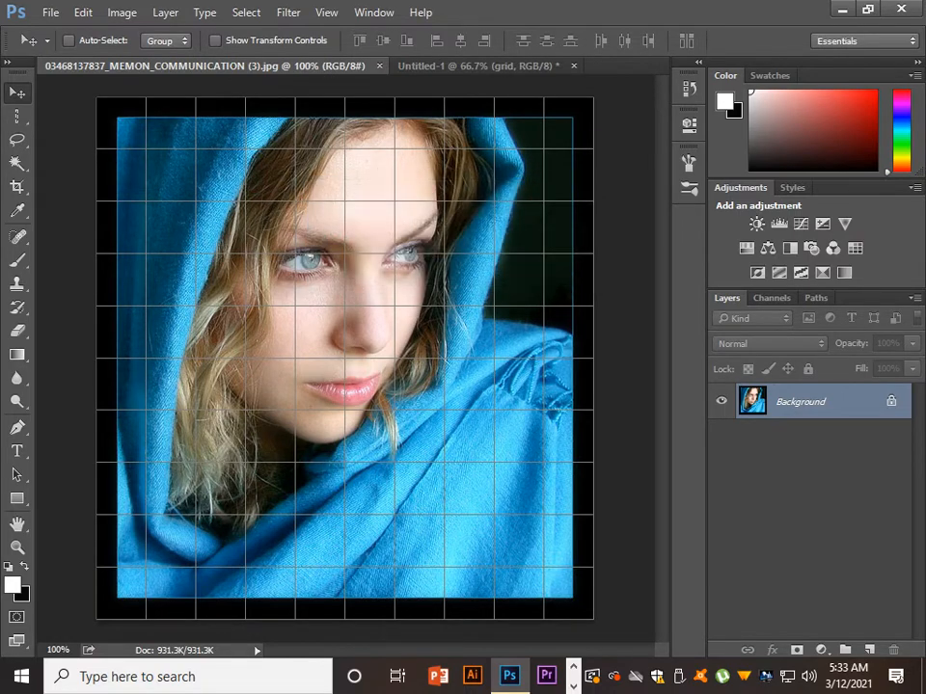
double_click(800, 402)
key(Return)
Copy the portrait layer into the Untitled-1 grid document and clear the gridline selection.
drag(393, 305, 465, 268)
drag(482, 219, 406, 218)
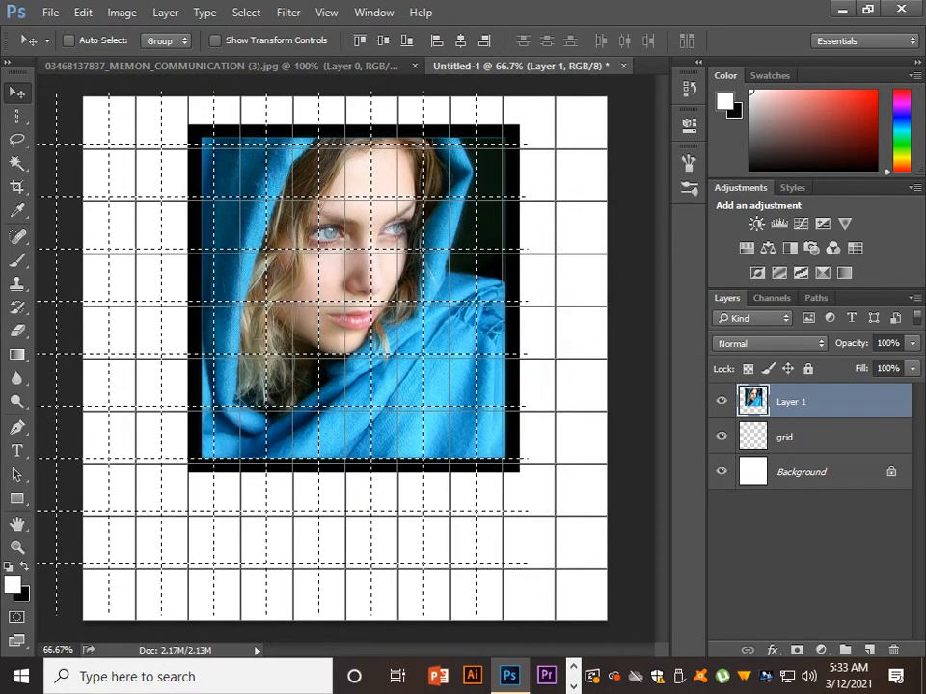
key(ctrl+d)
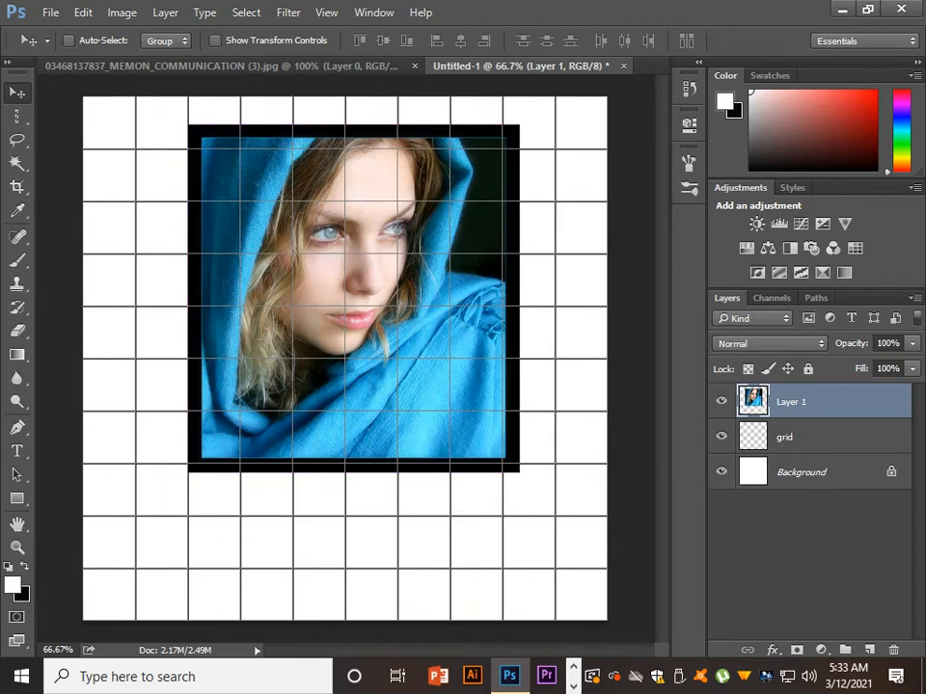
Use Free Transform to enlarge and stretch the portrait to 172% width, covering the canvas and pushing its black border outside the edges.
key(ctrl+t)
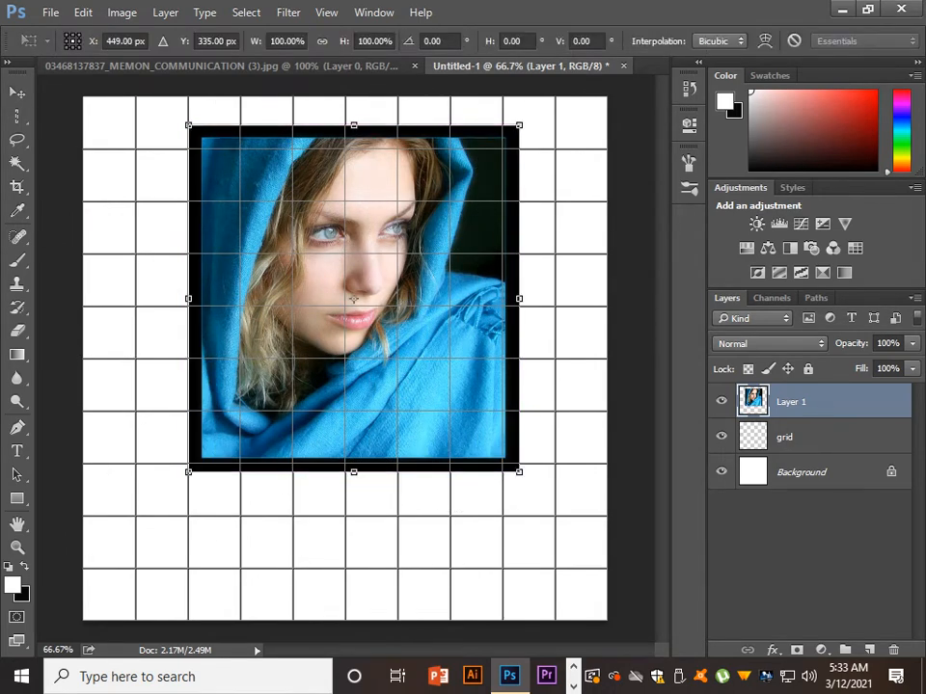
drag(519, 471, 619, 577)
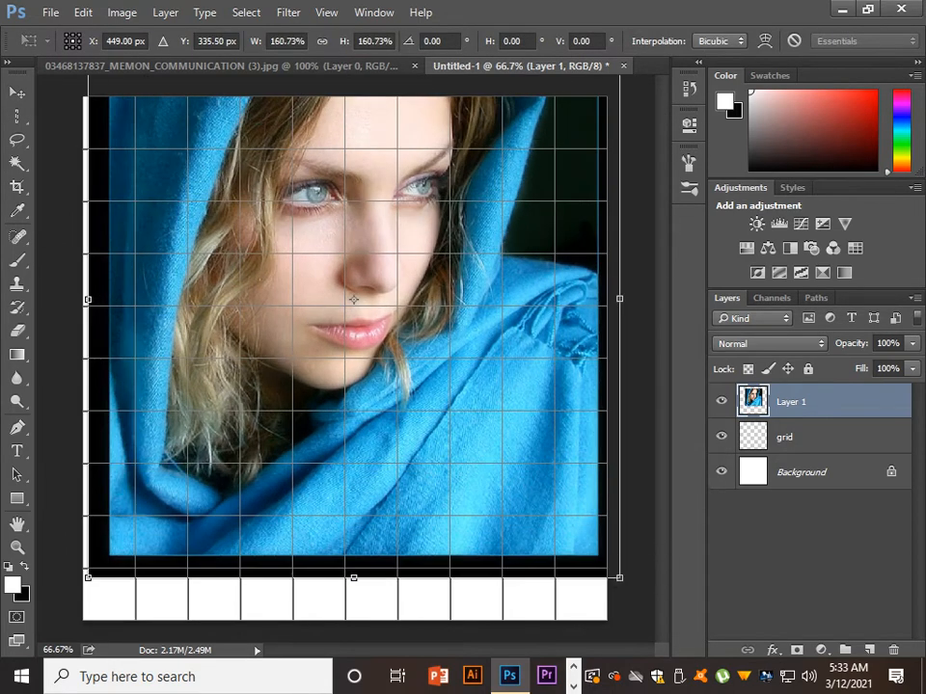
drag(560, 467, 536, 549)
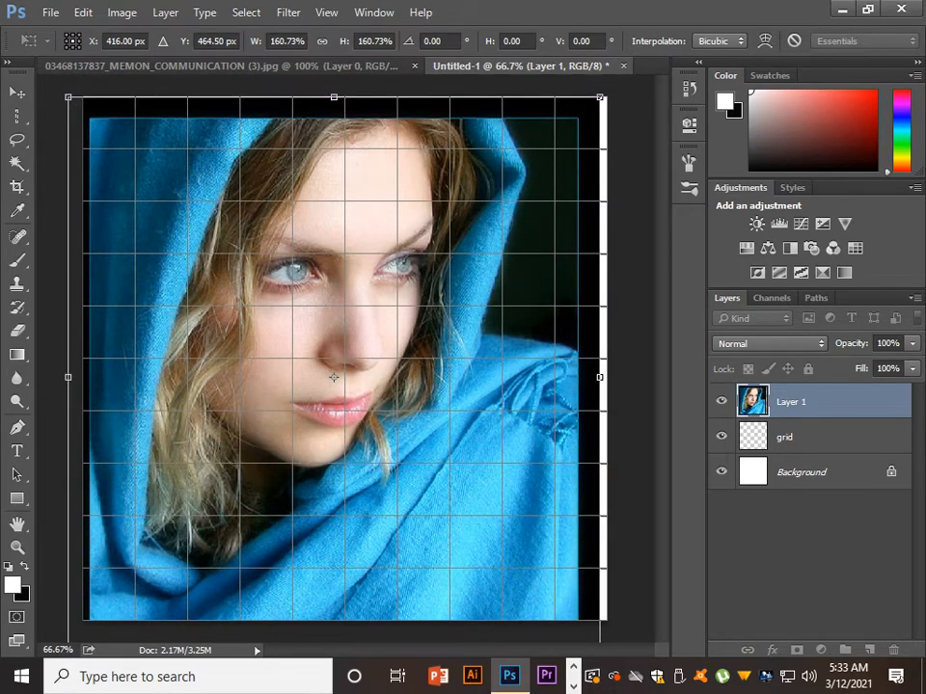
drag(599, 377, 630, 377)
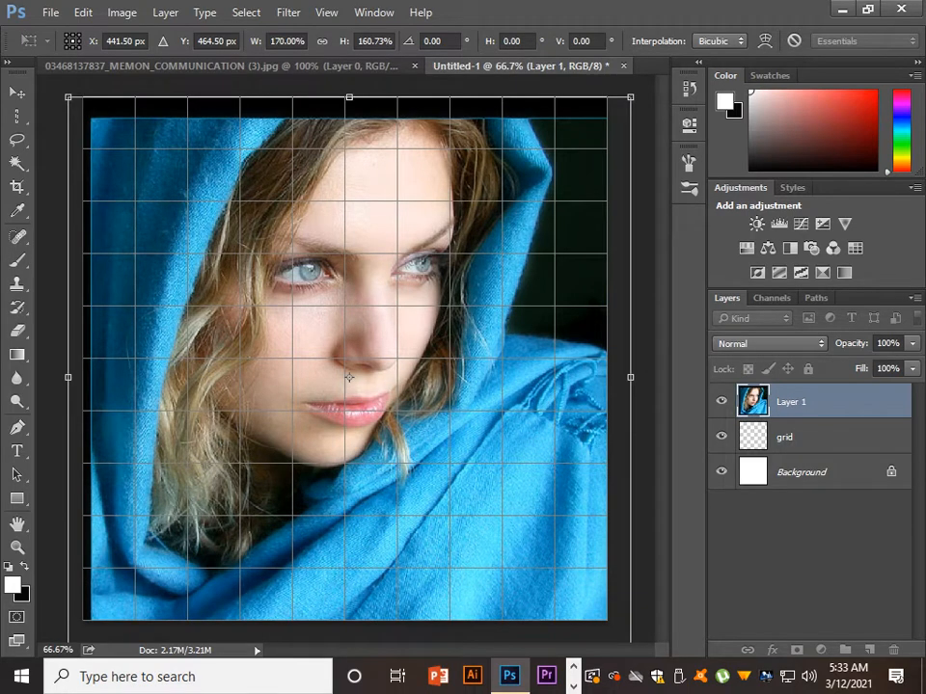
drag(67, 377, 62, 377)
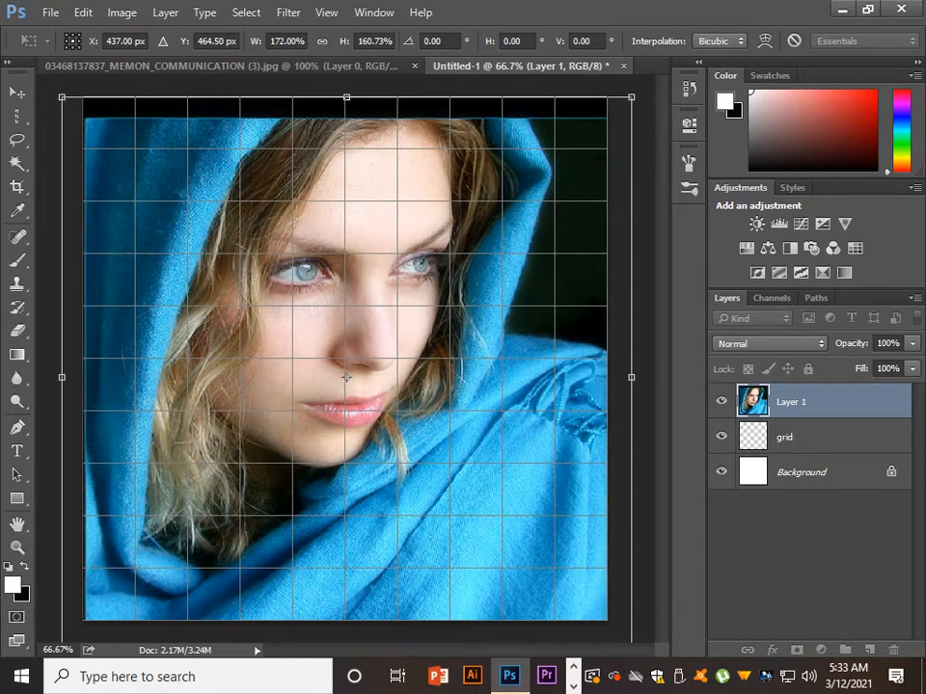
drag(346, 97, 346, 77)
key(Return)
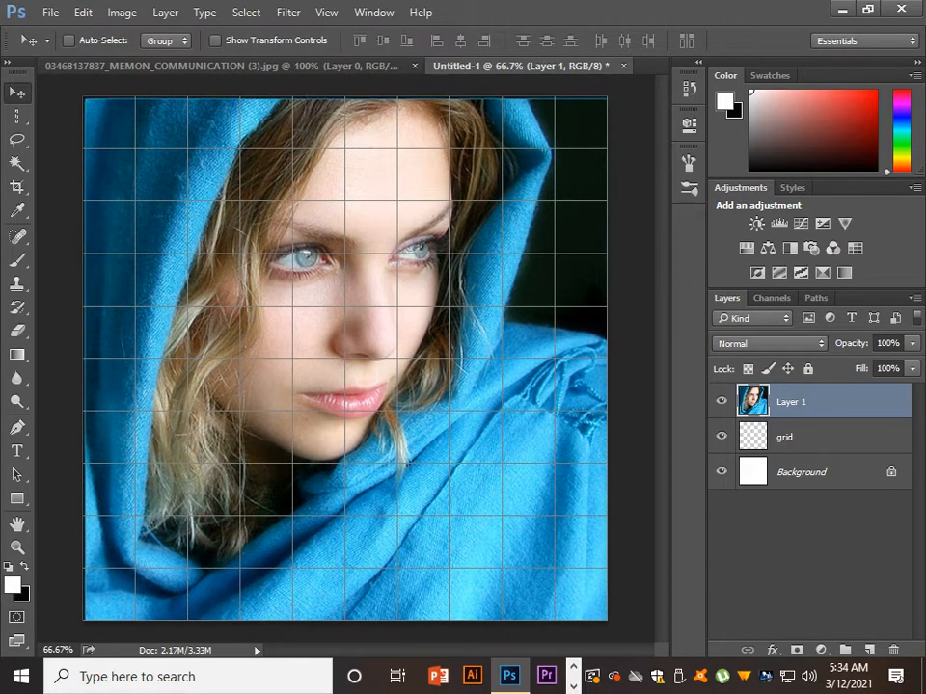
Move the grid layer above the portrait layer, keeping the grid, portrait and background all visible.
click(721, 401)
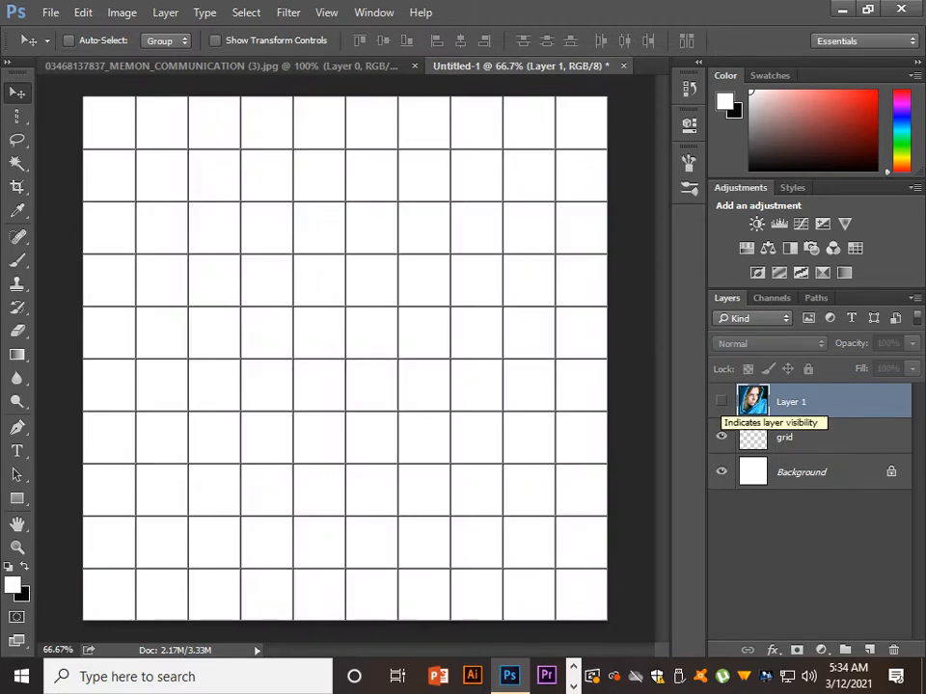
click(752, 437)
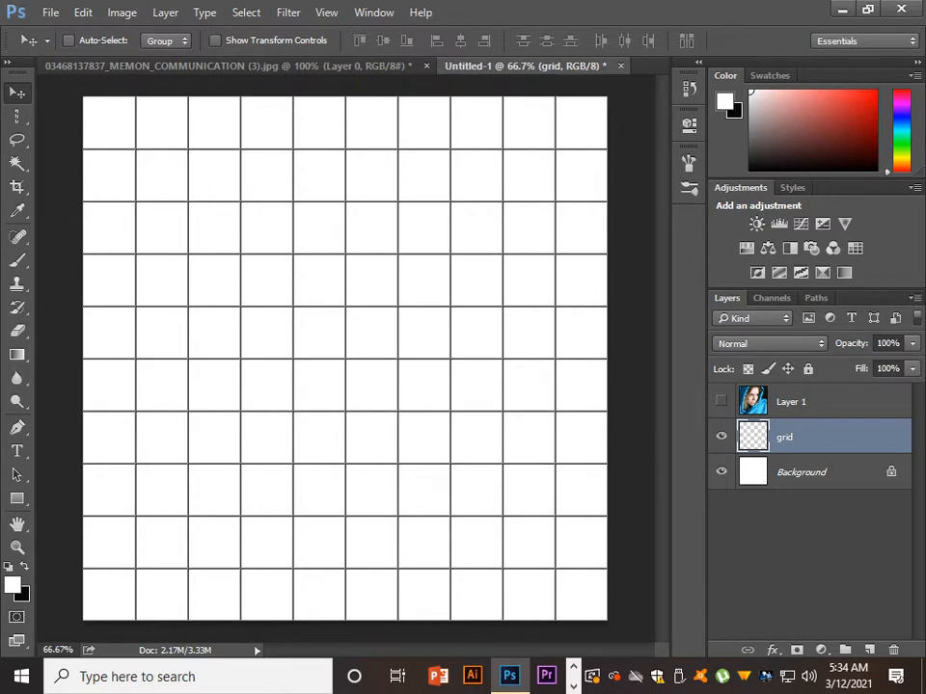
click(722, 472)
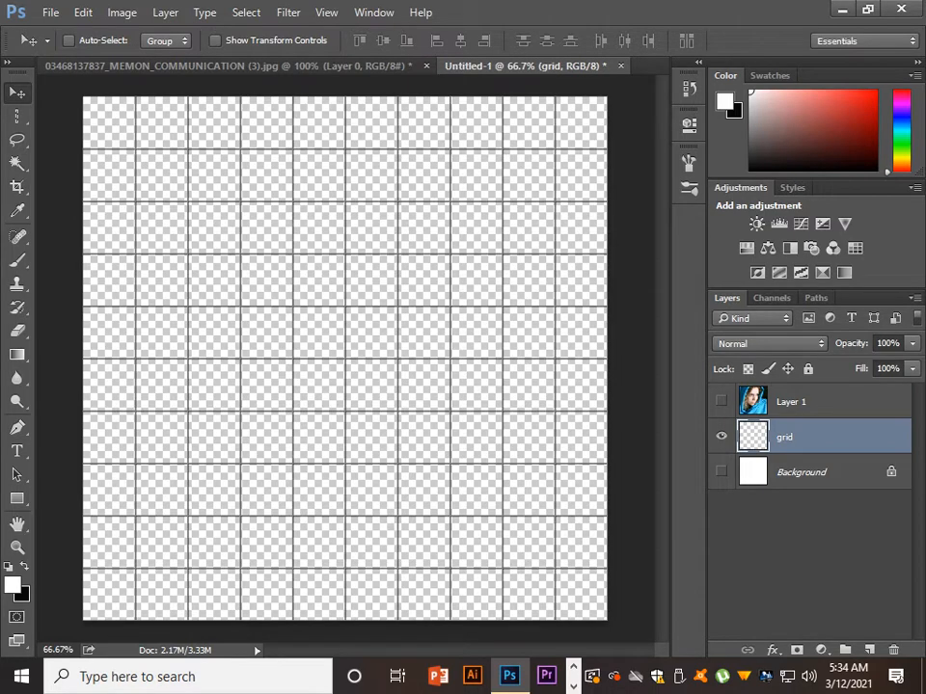
click(721, 471)
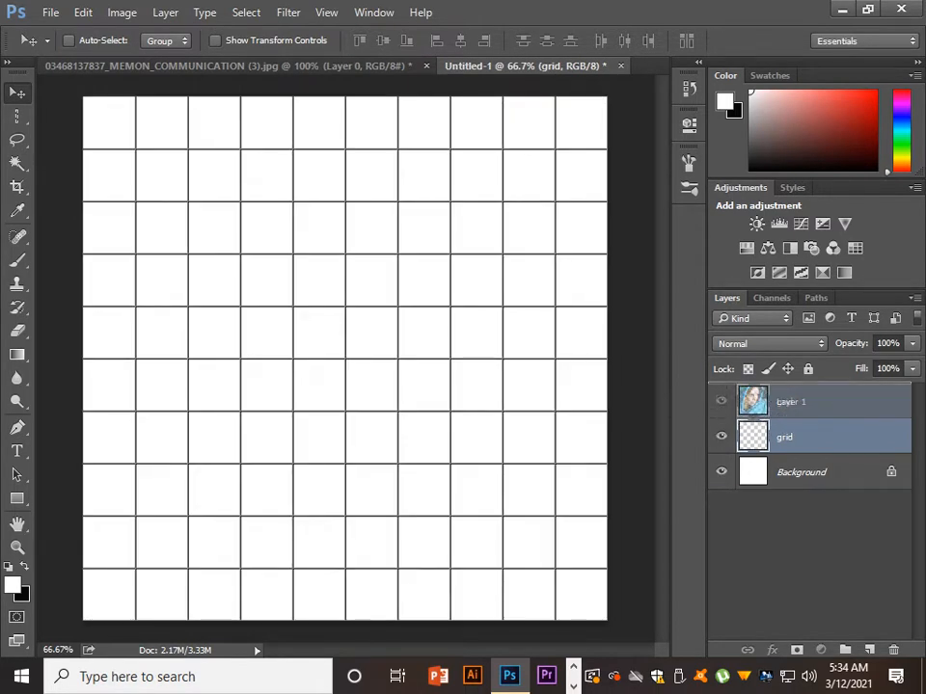
key(ctrl+bracketright)
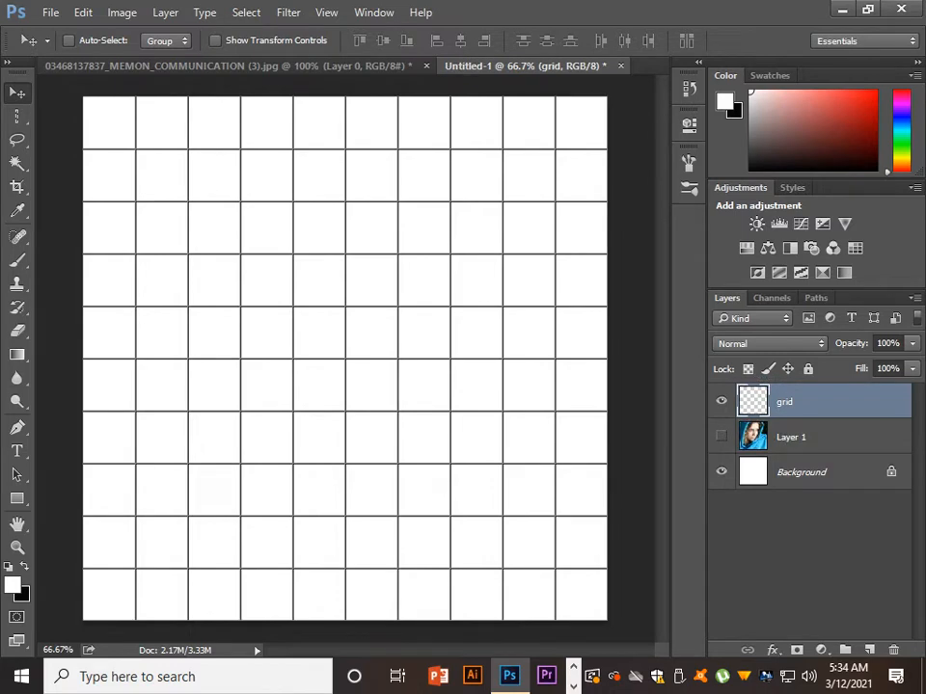
click(721, 437)
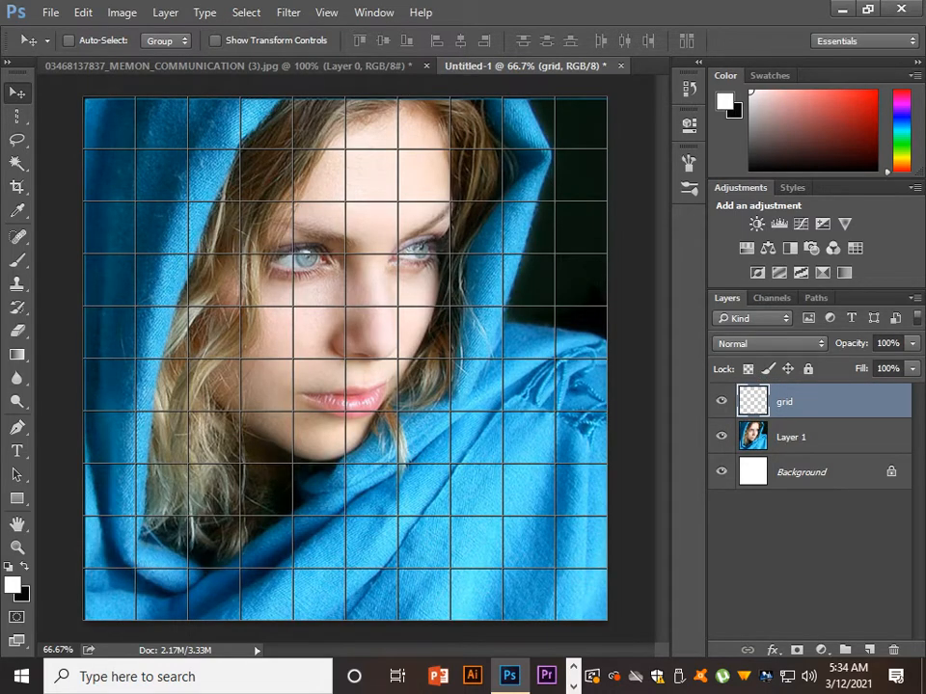
Add a new empty layer between the grid and portrait layers, and make grid the active layer.
click(869, 650)
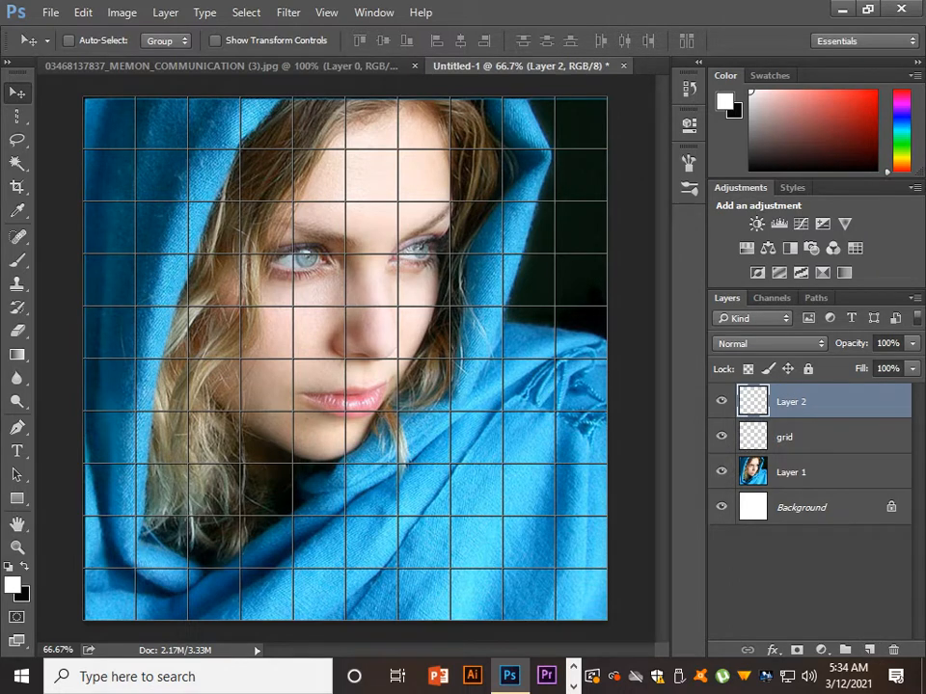
drag(802, 402, 803, 447)
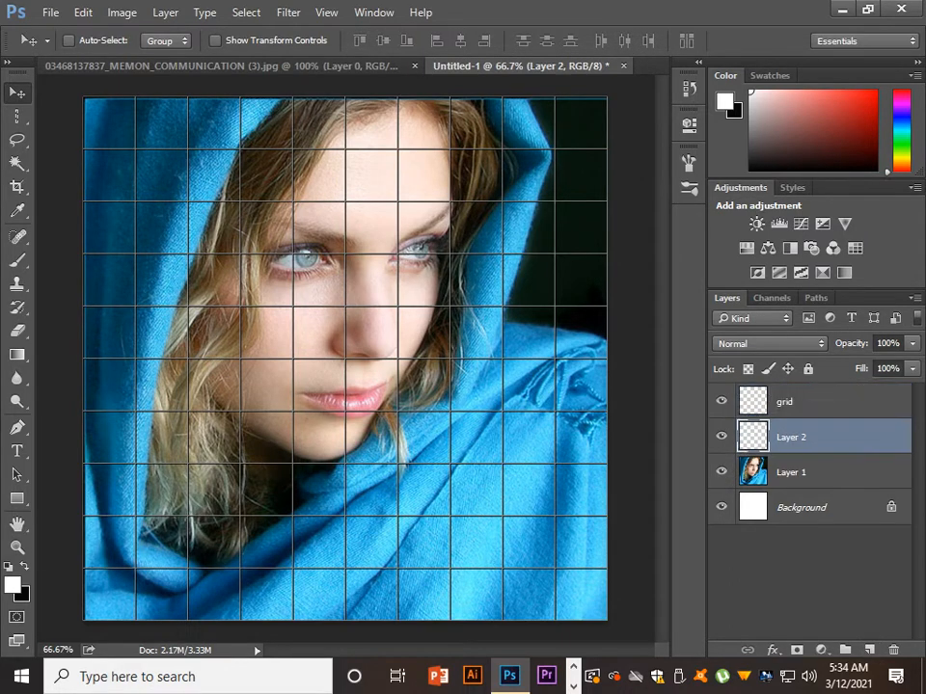
click(803, 402)
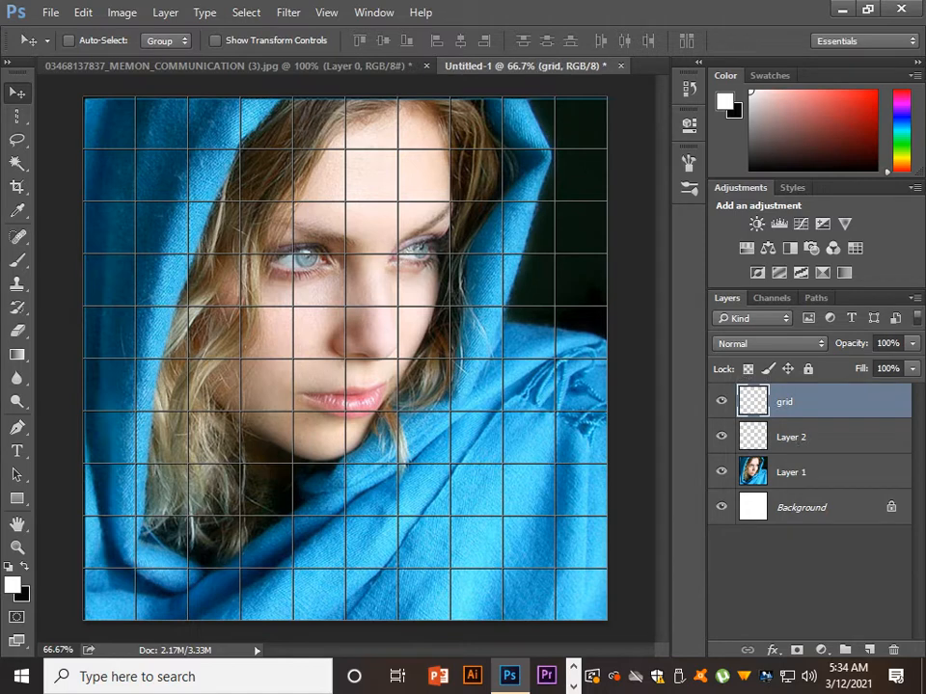
Select the cells along the grid's top row and right column with the Magic Wand, adding each to the selection.
drag(17, 162, 97, 177)
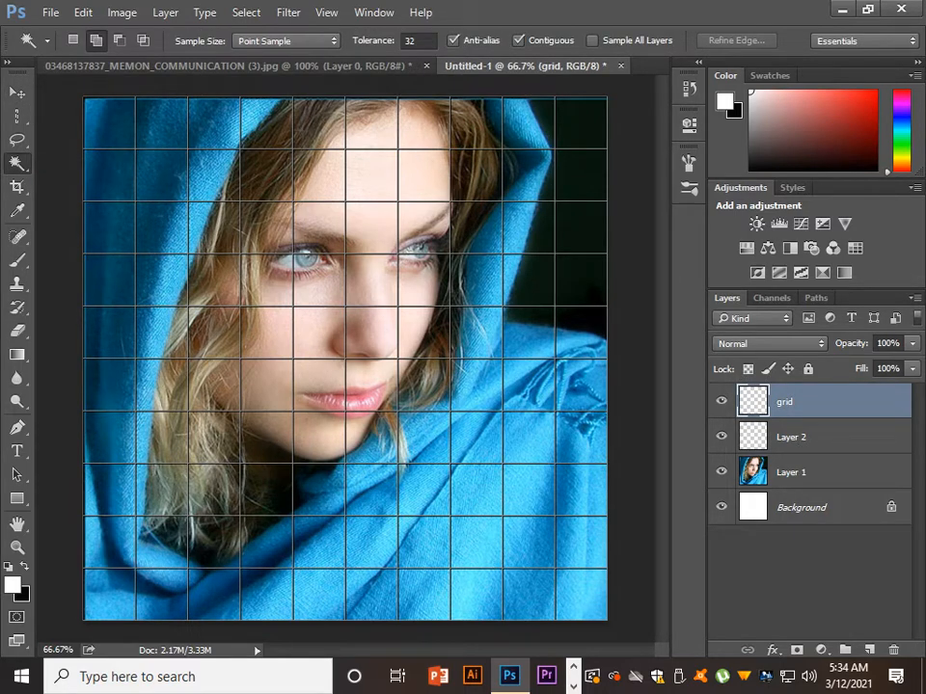
click(109, 124)
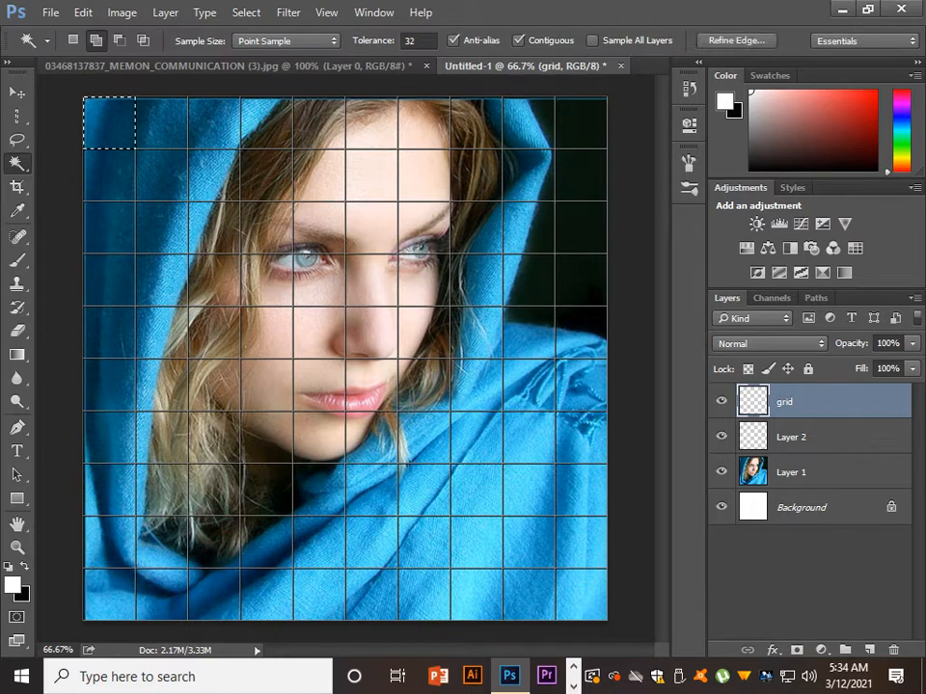
click(161, 123)
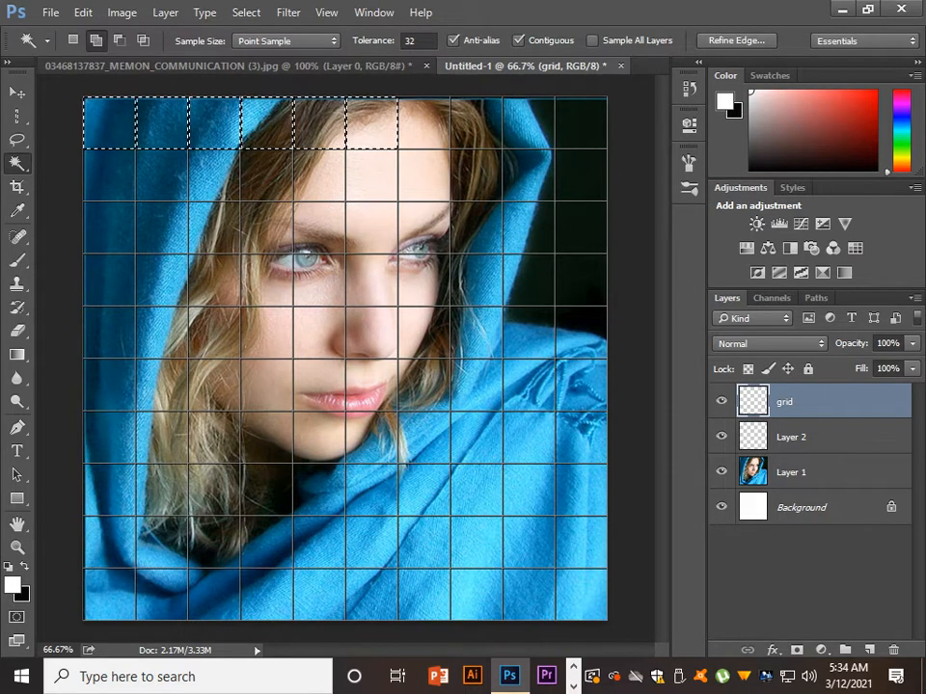
click(528, 124)
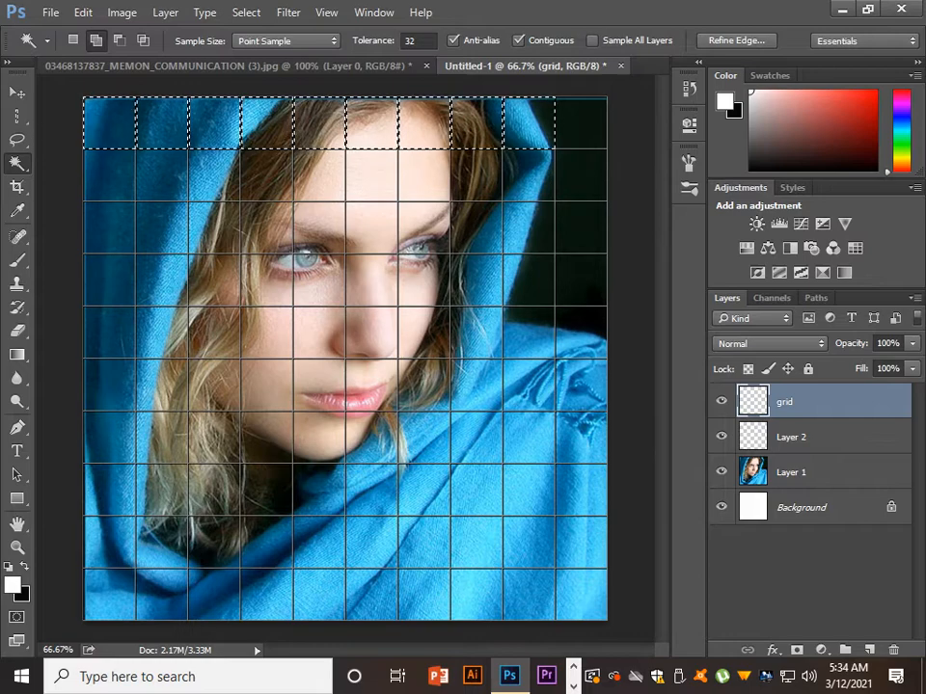
click(581, 124)
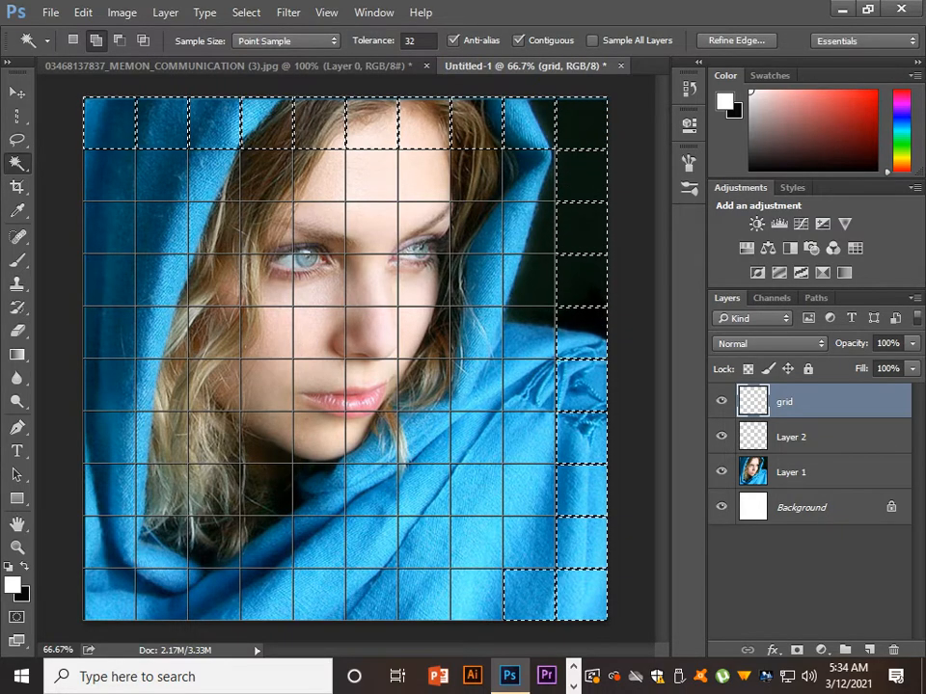
Add the remaining cells of the grid's bottom row to the selection.
click(476, 594)
click(424, 594)
click(373, 595)
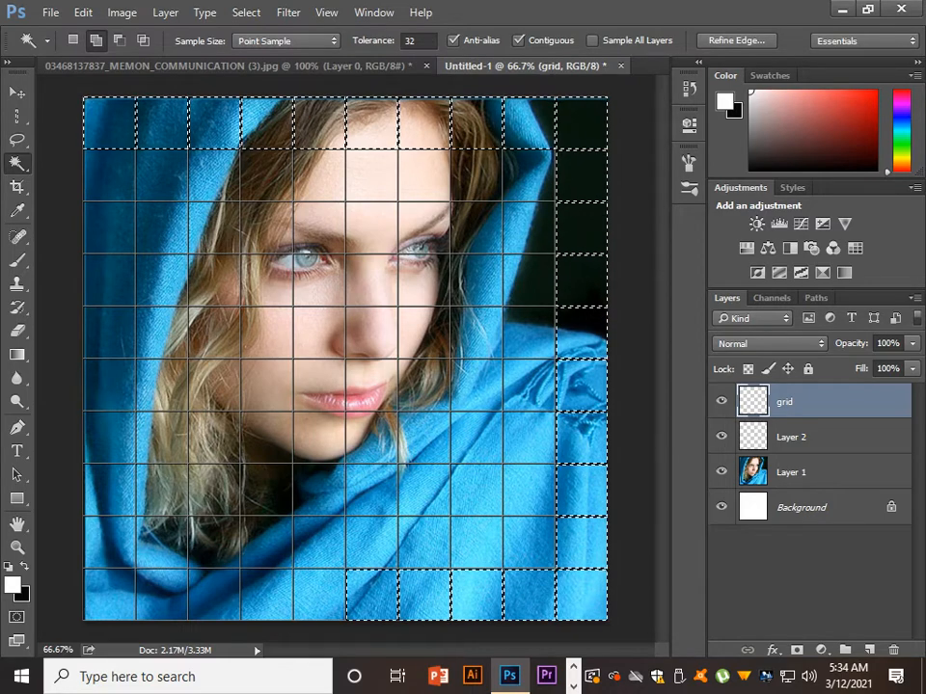
click(320, 595)
click(267, 594)
click(214, 594)
click(163, 594)
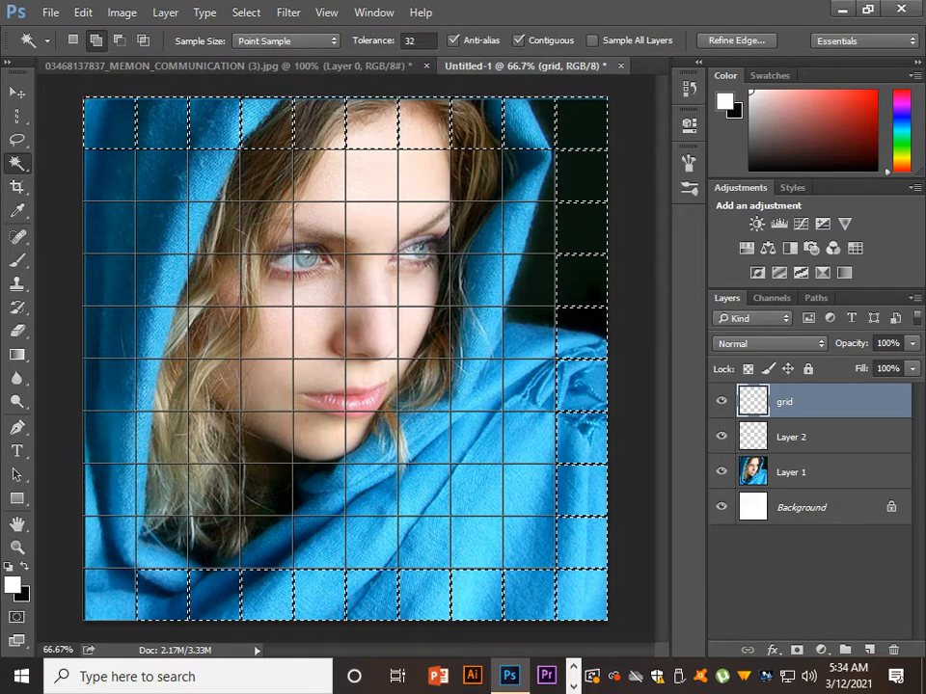
click(110, 594)
Add the remaining cells of the grid's left column to the selection, completing the outer ring.
click(110, 542)
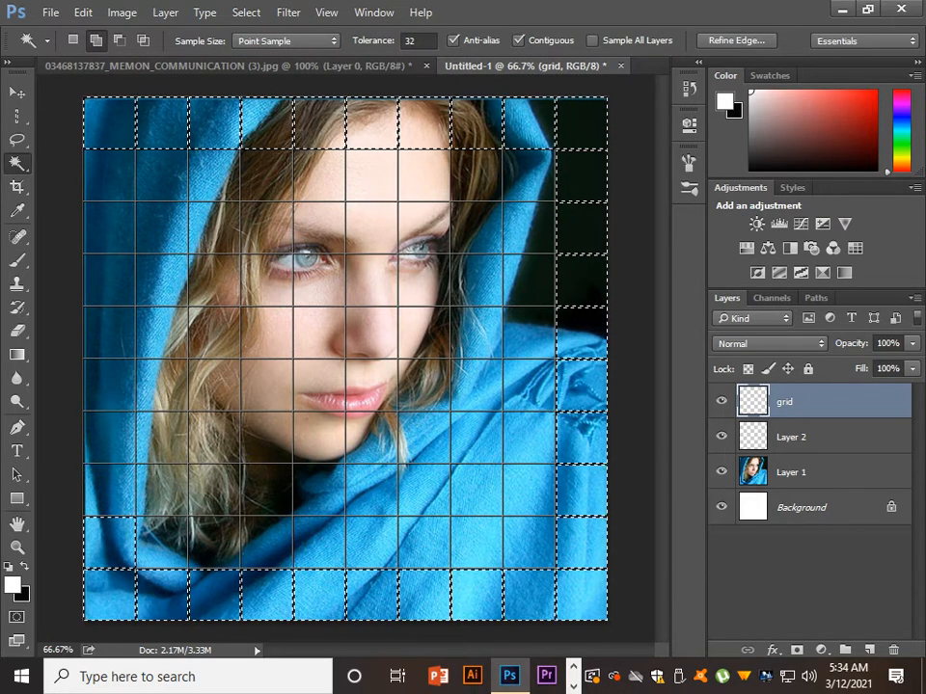
click(108, 490)
click(108, 437)
click(108, 385)
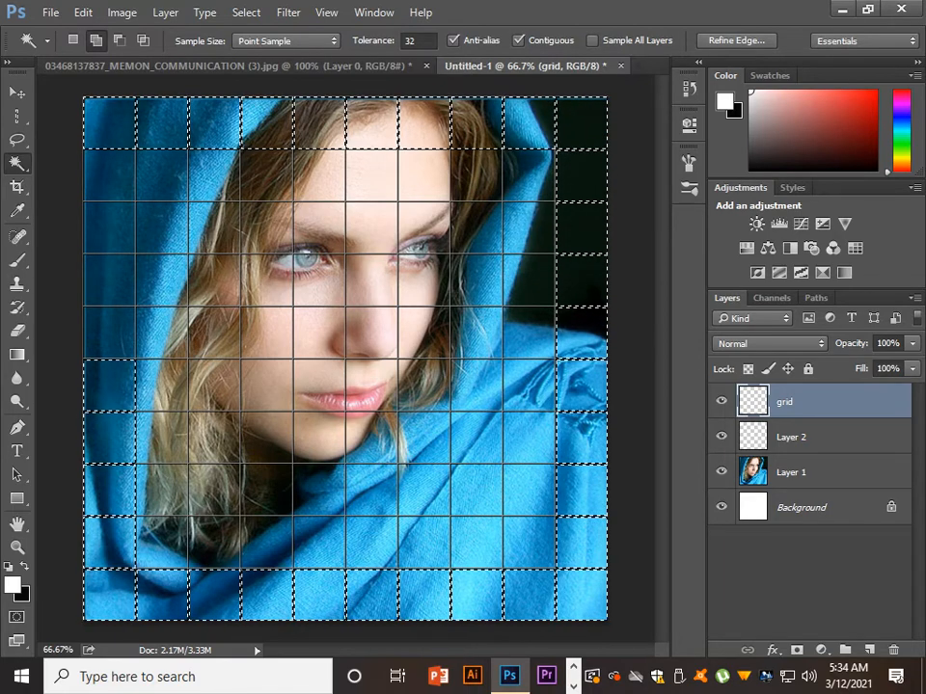
click(108, 333)
click(108, 281)
click(108, 229)
click(108, 176)
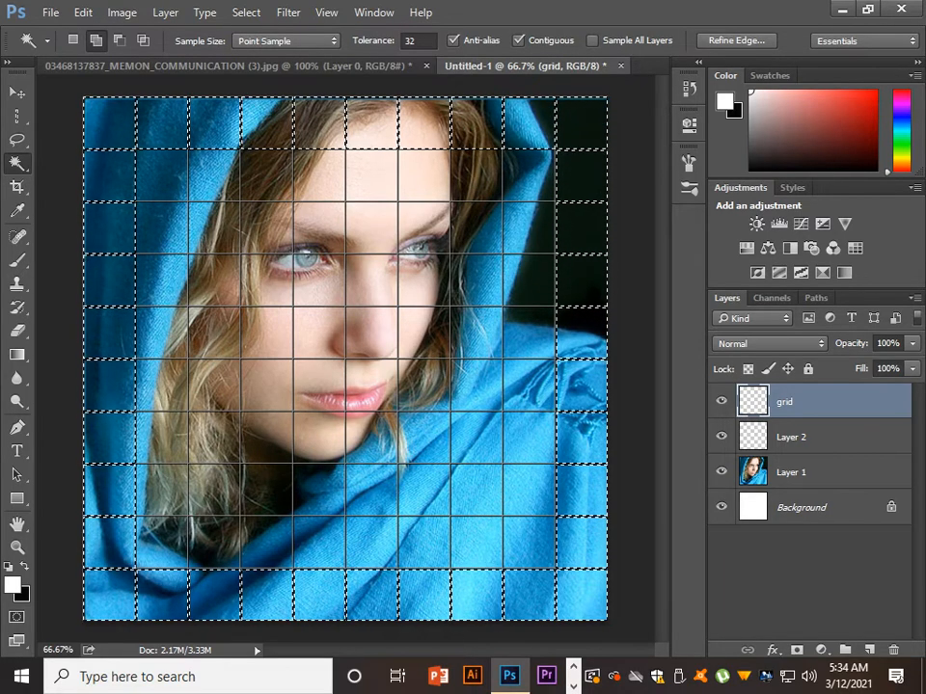
click(82, 13)
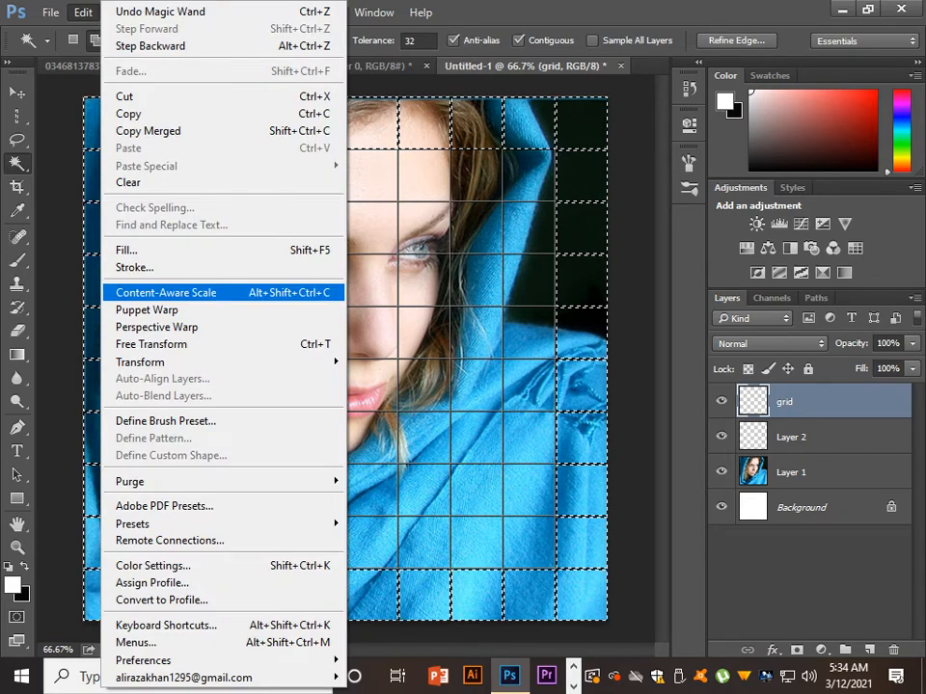
click(154, 250)
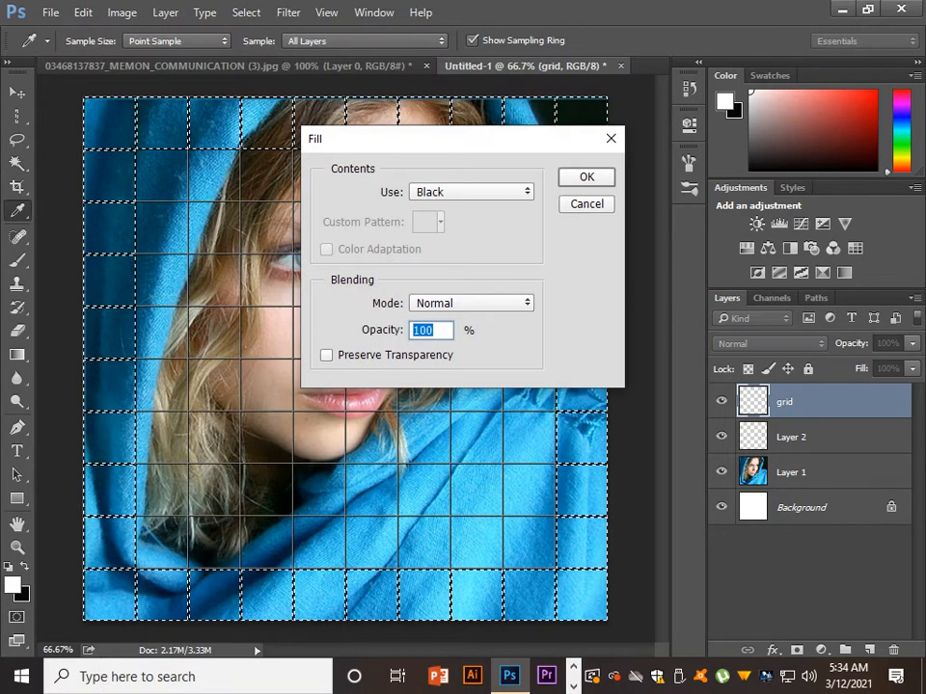
click(470, 192)
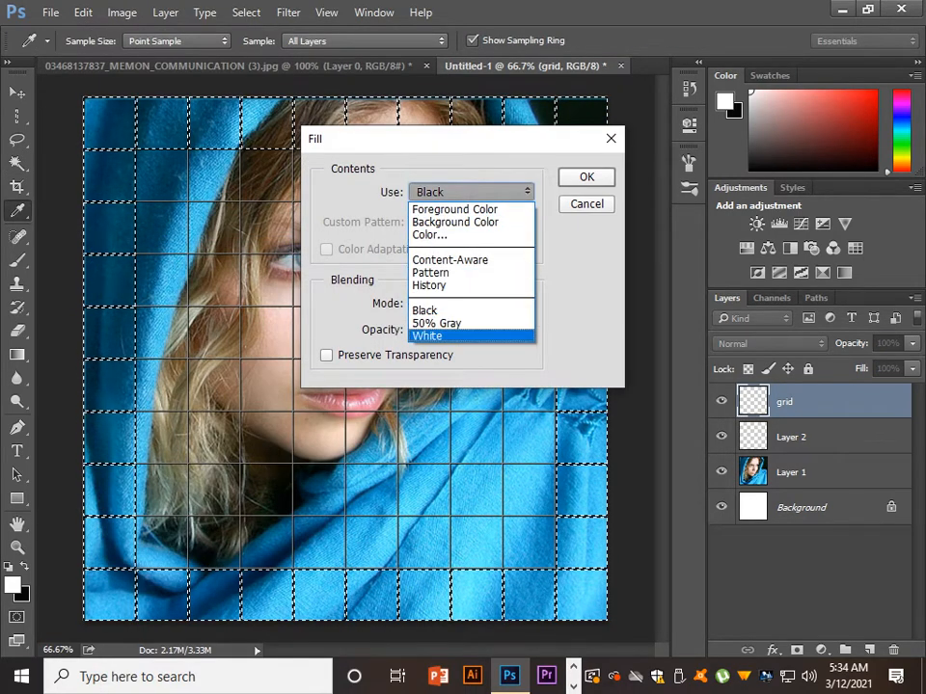
click(453, 334)
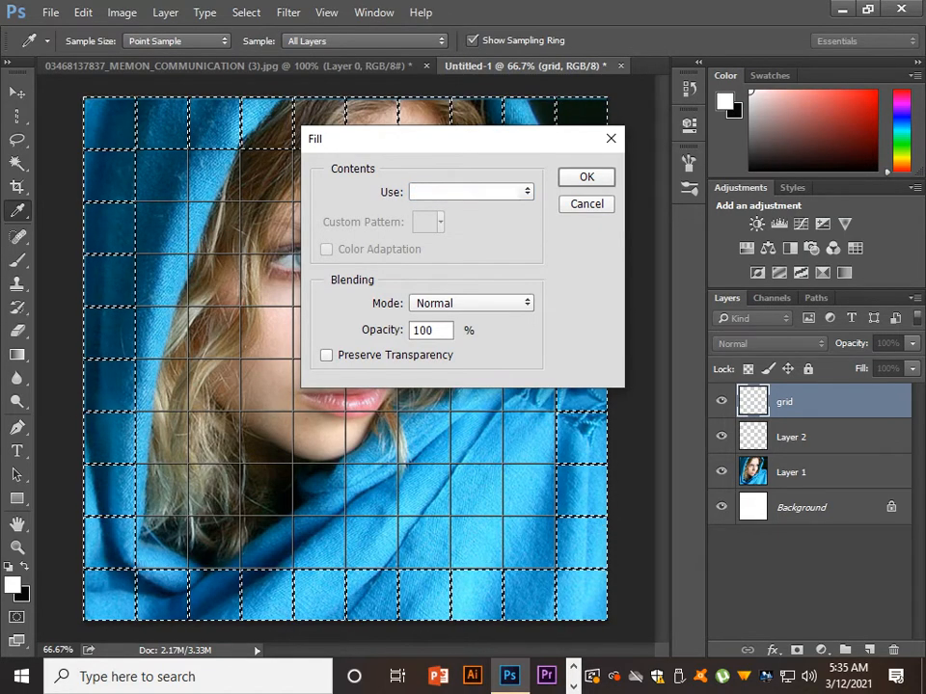
key(Escape)
key(w)
Fill the selected outer ring of cells with white on Layer 2, and clear the selection.
click(810, 438)
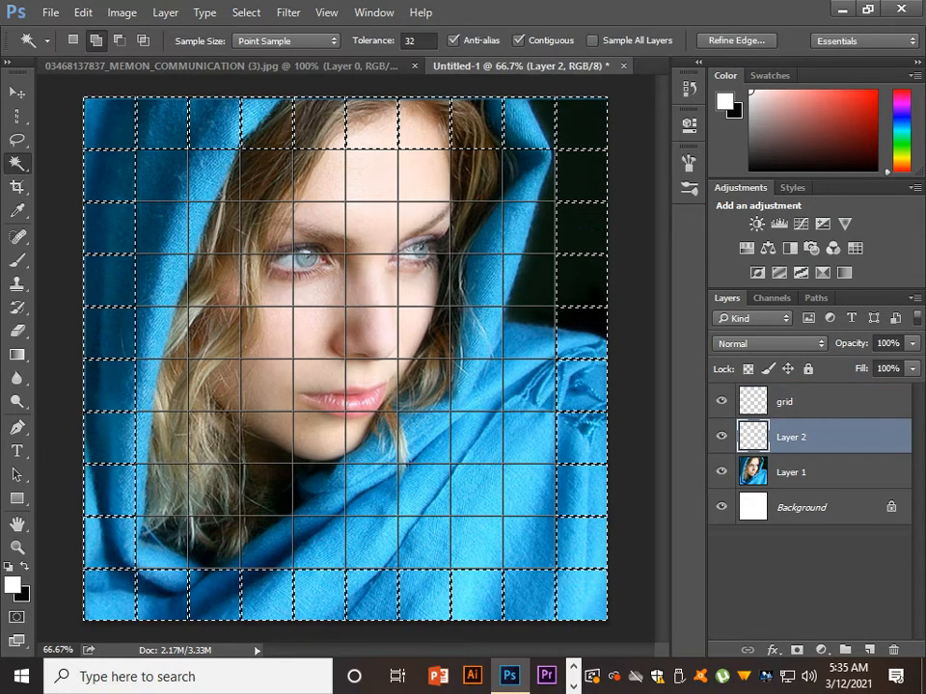
click(83, 12)
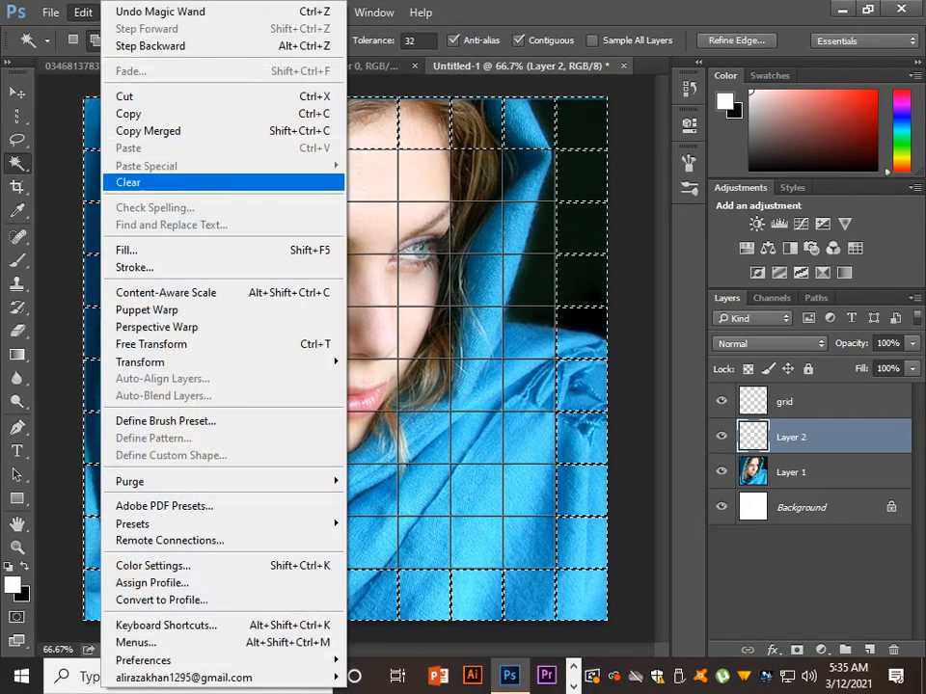
click(126, 250)
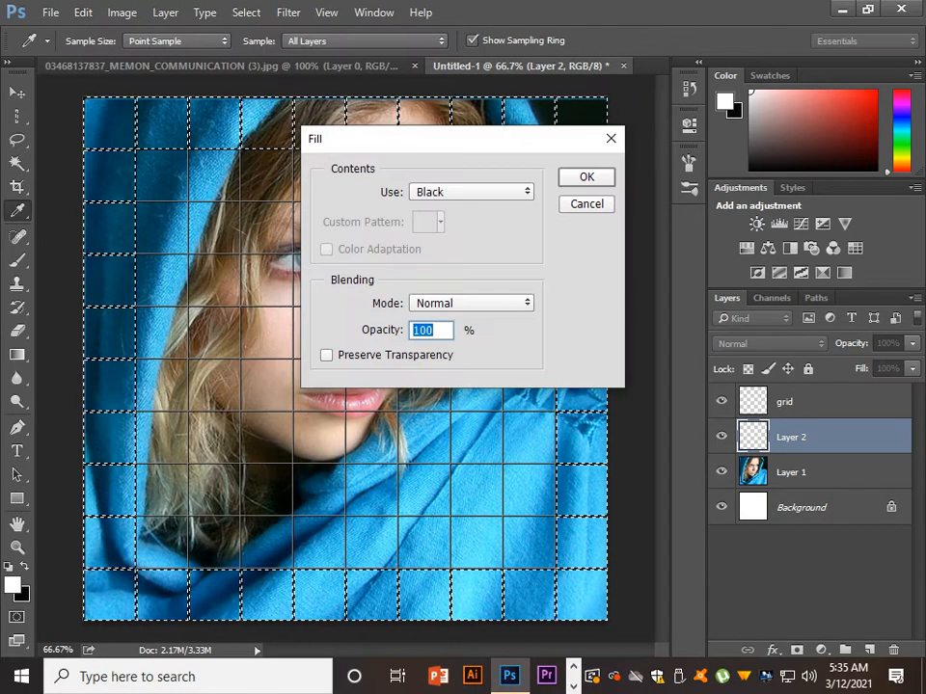
click(470, 192)
click(453, 335)
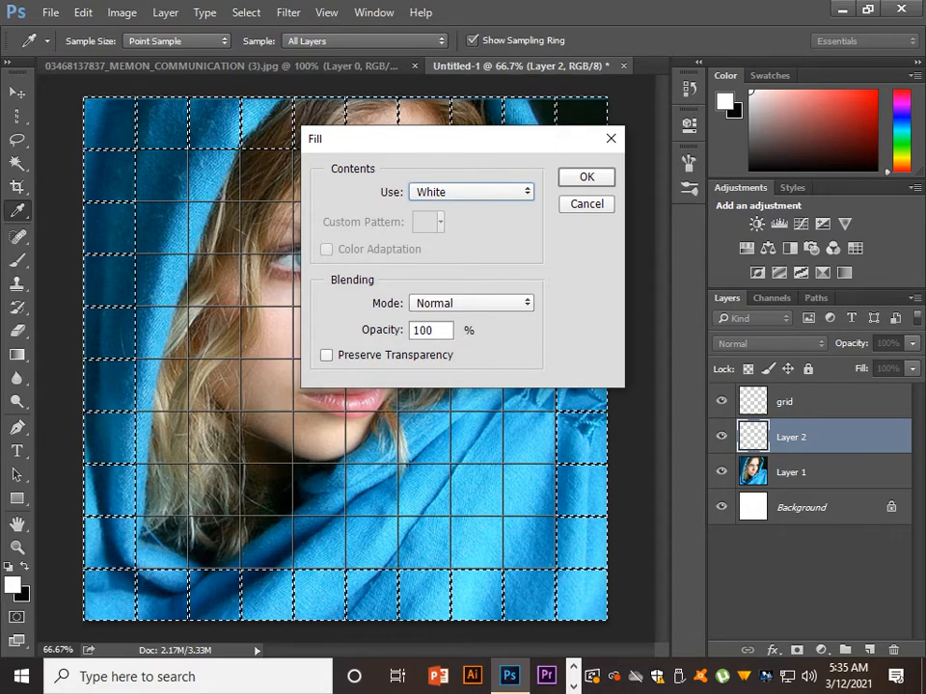
key(Return)
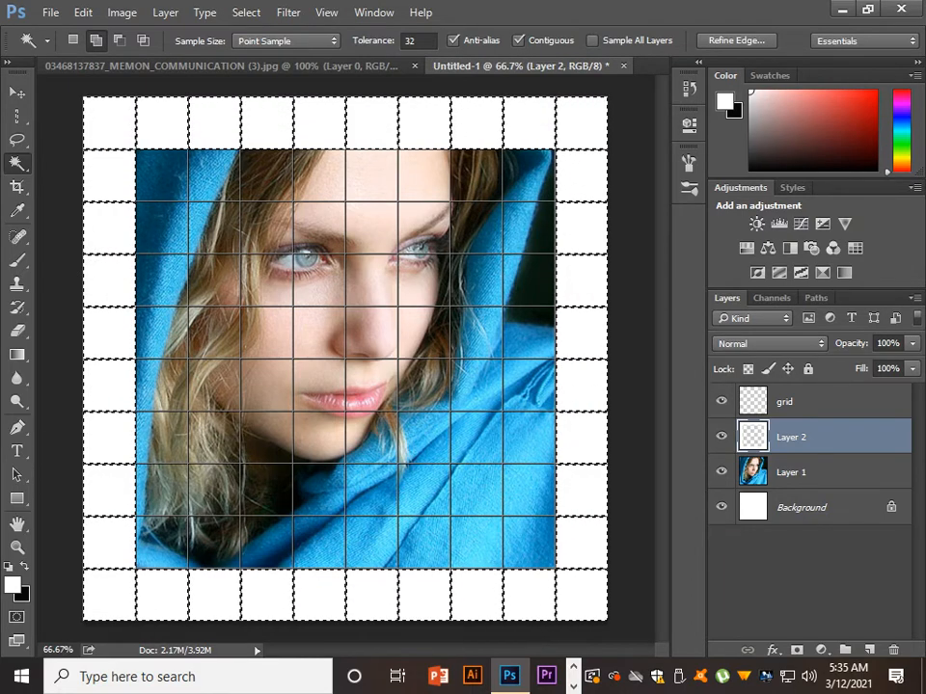
key(ctrl+d)
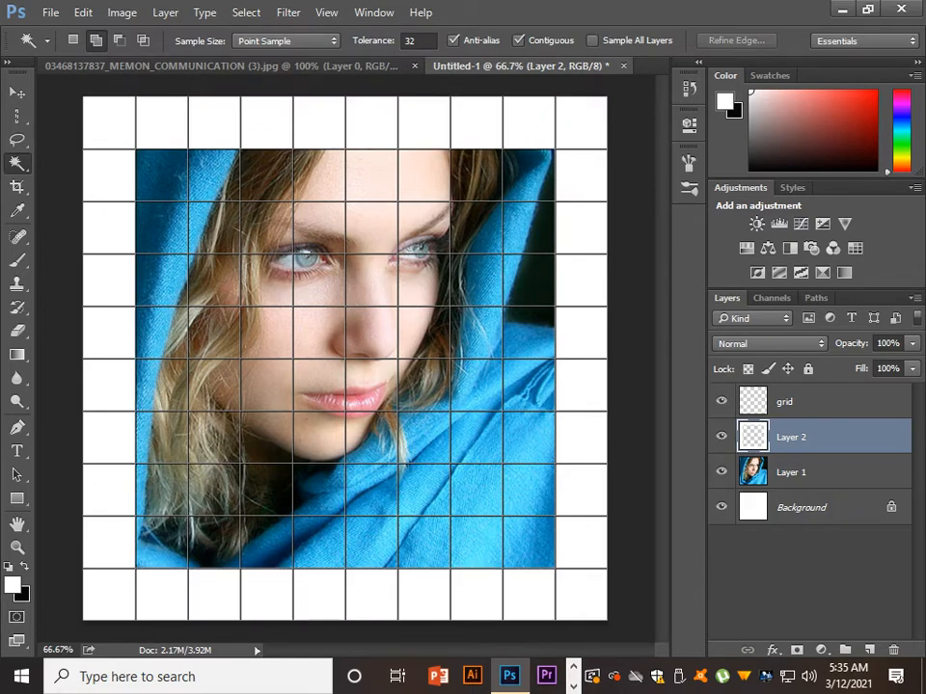
Fill six inner cells near the portrait's left and right sides with white on Layer 2, and return to the grid layer with nothing selected.
click(810, 402)
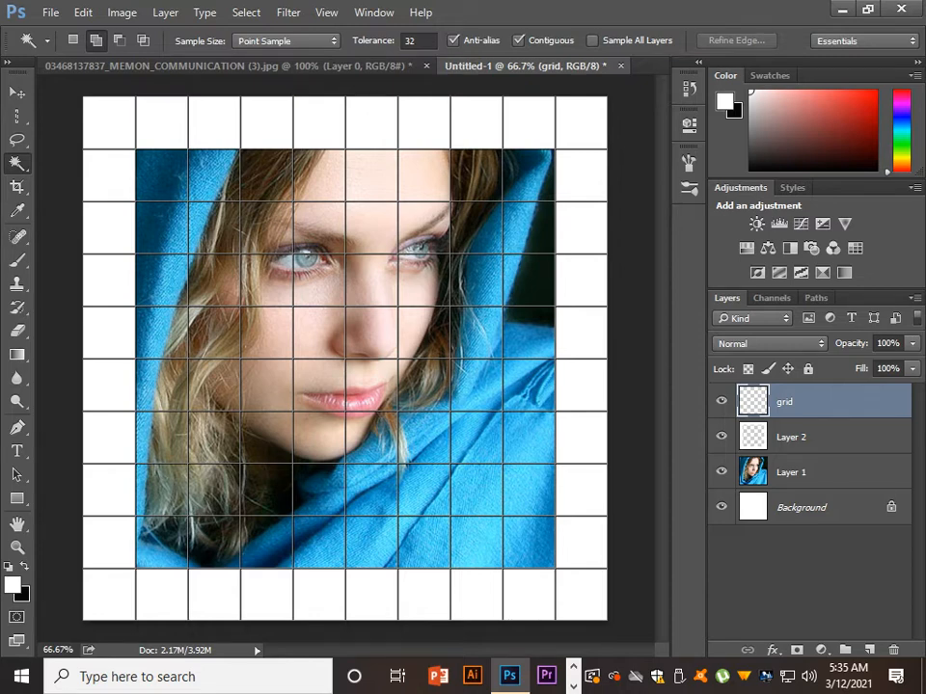
click(476, 386)
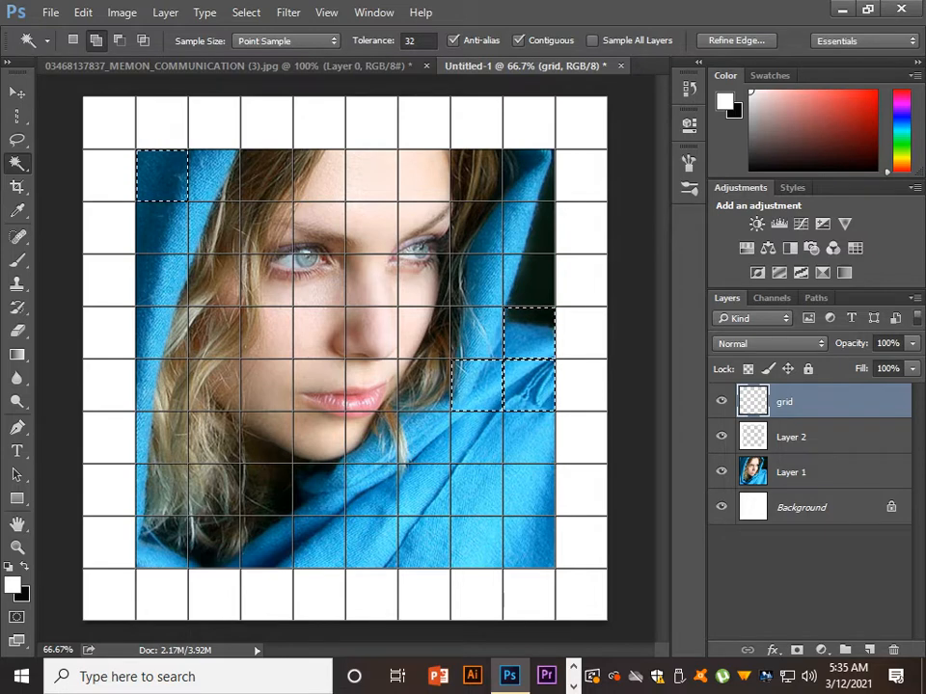
click(162, 438)
click(214, 438)
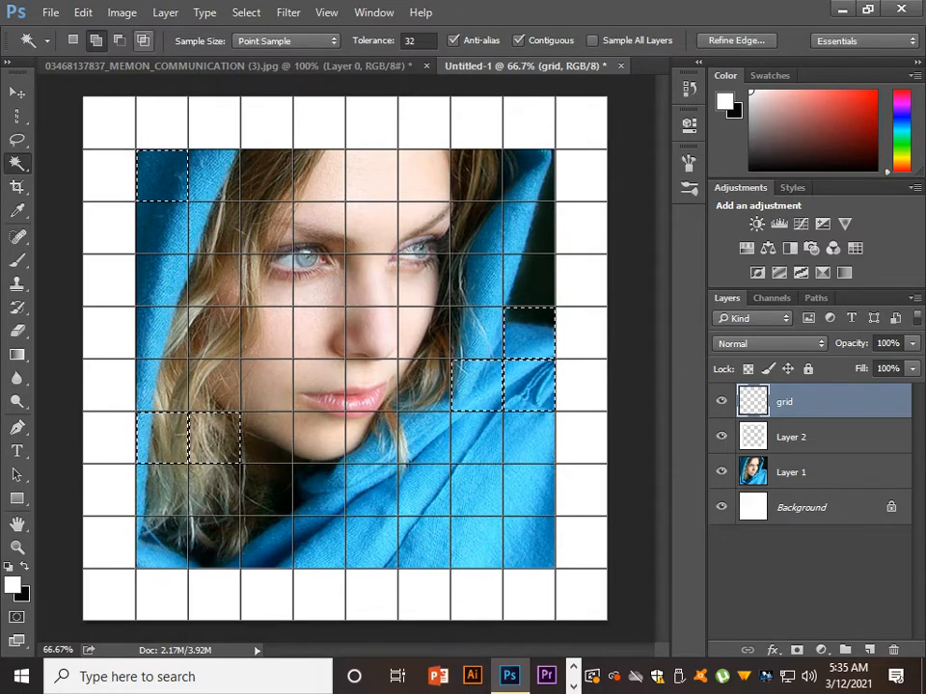
click(792, 437)
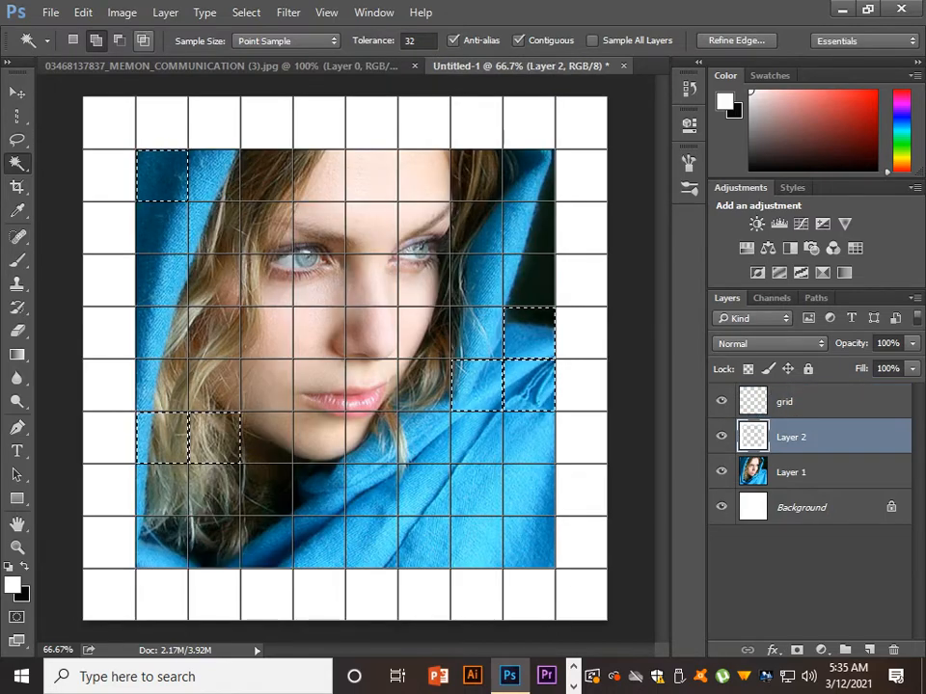
click(84, 12)
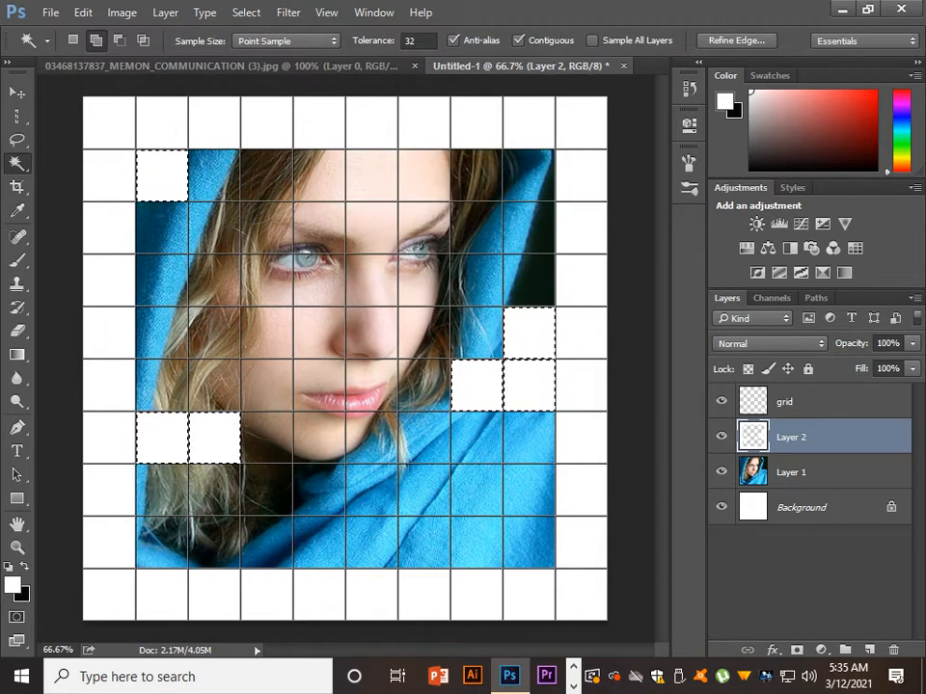
key(ctrl+d)
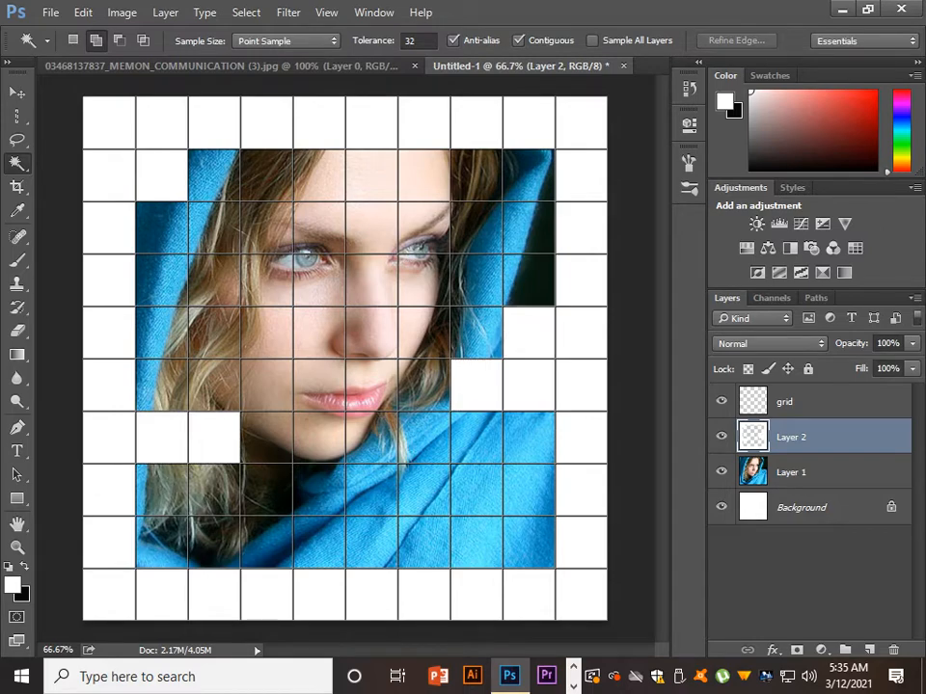
click(819, 402)
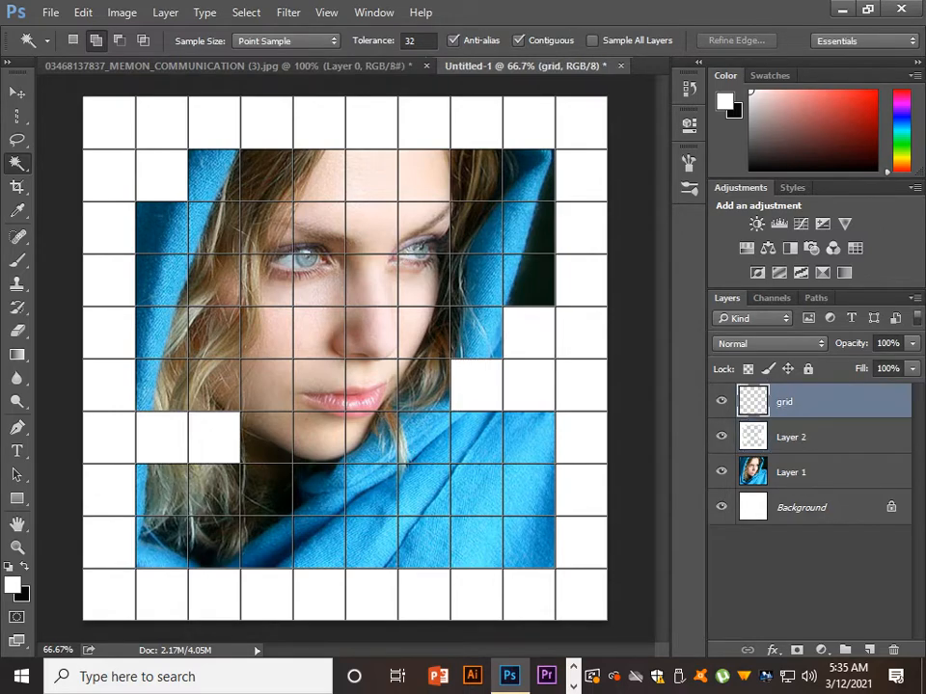
click(214, 229)
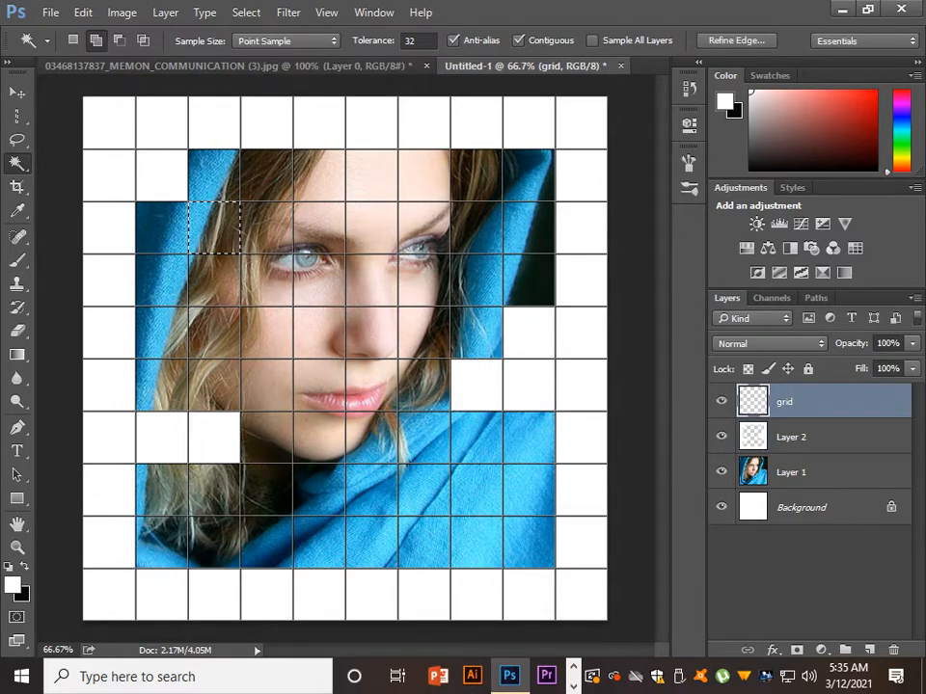
click(267, 279)
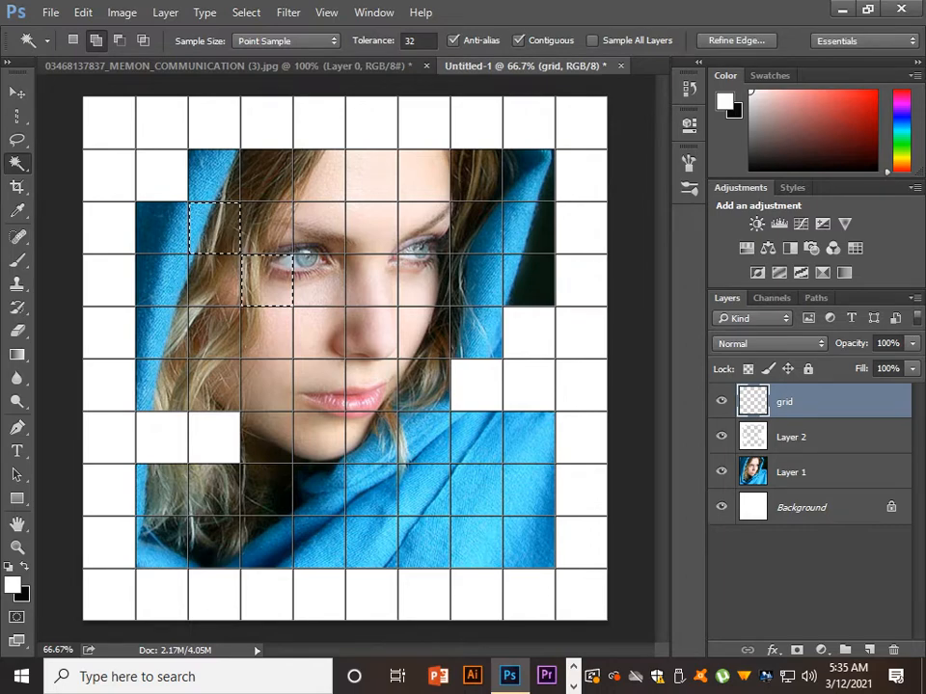
click(320, 333)
click(371, 359)
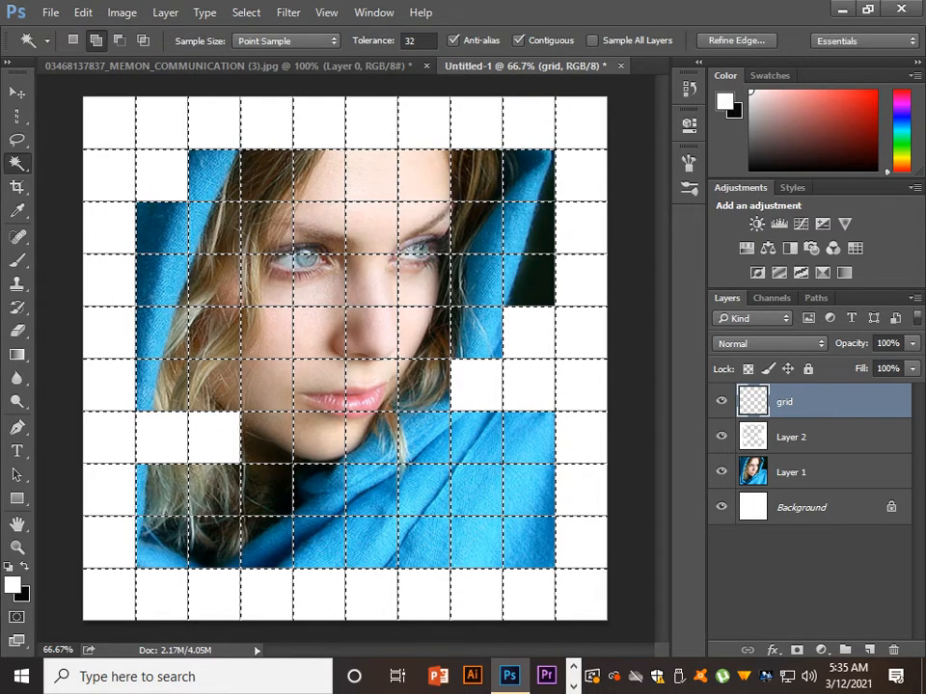
key(ctrl+d)
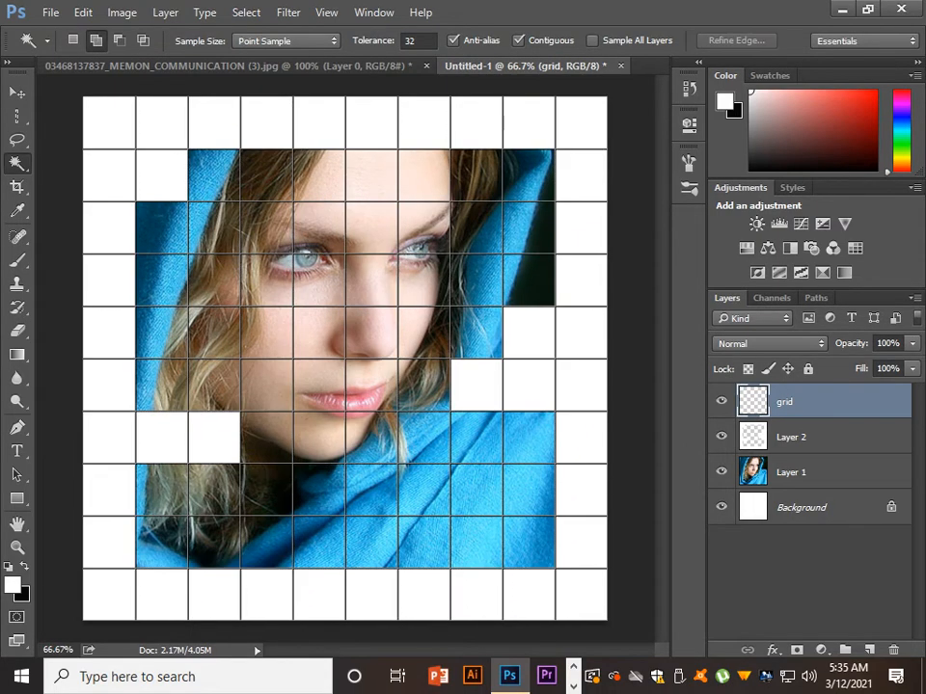
Select seven scattered cells across the face, hair and scarf with the Magic Wand on the grid layer.
click(267, 279)
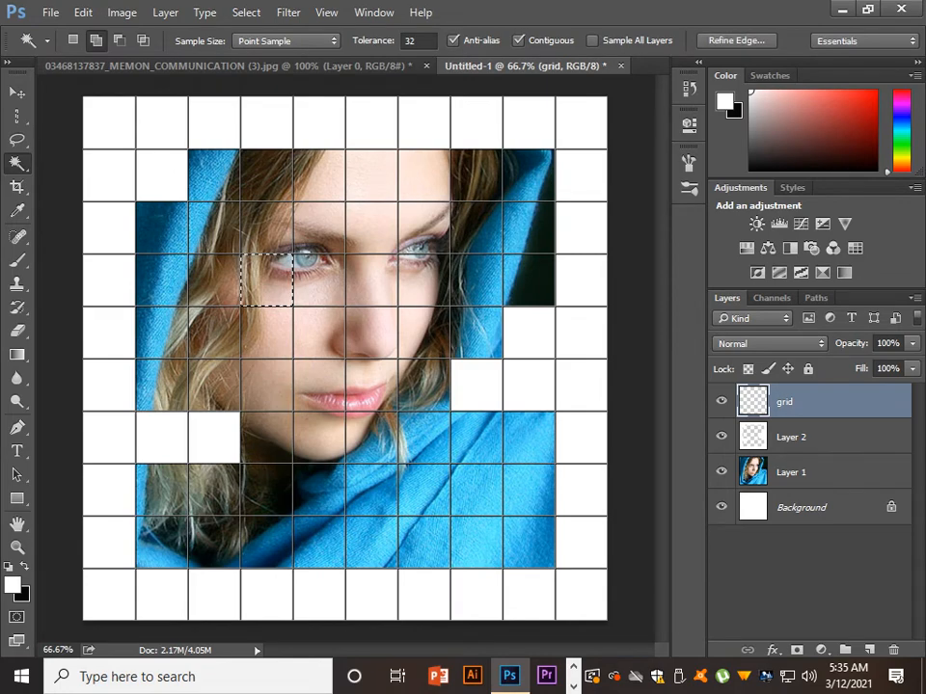
click(372, 332)
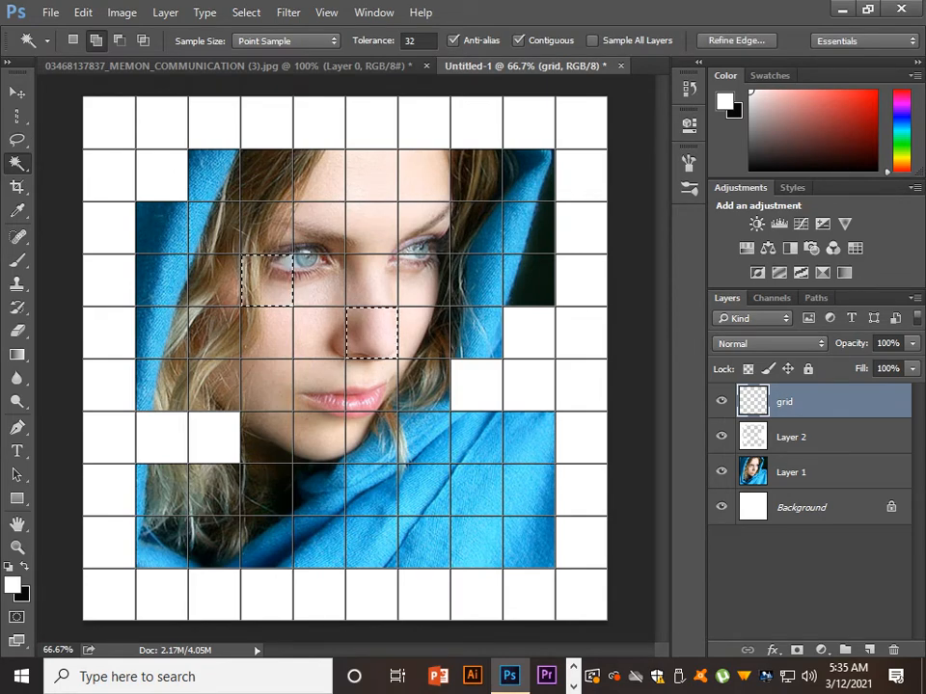
click(424, 438)
click(476, 490)
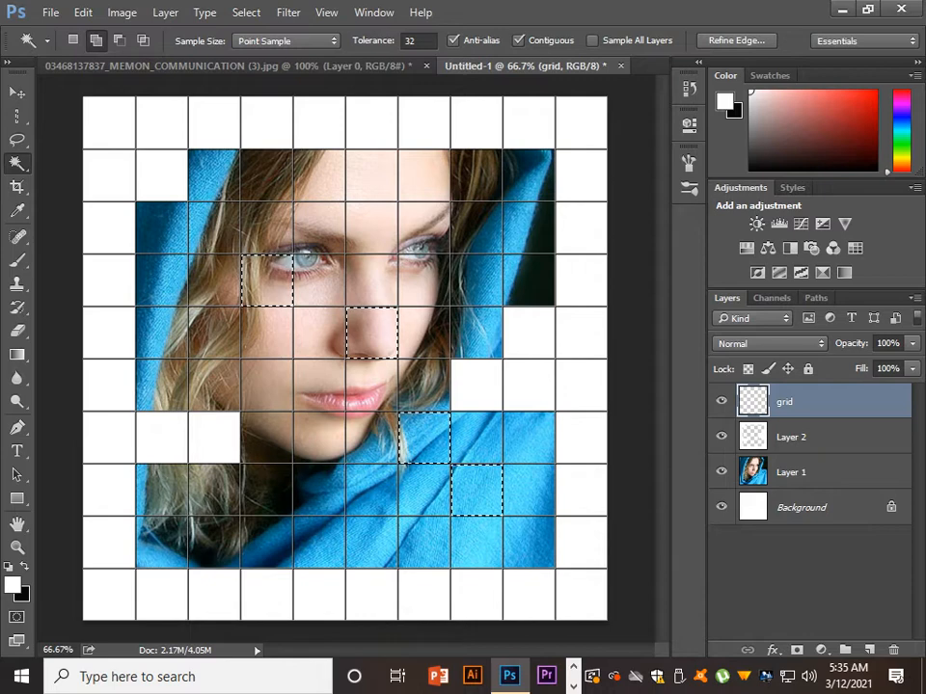
click(319, 543)
click(215, 543)
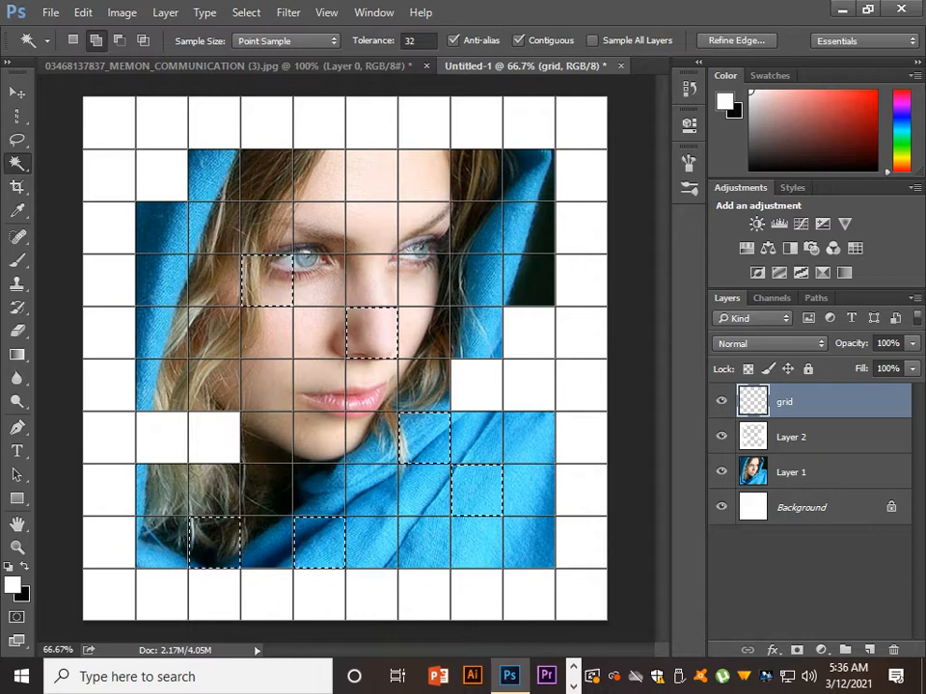
click(371, 229)
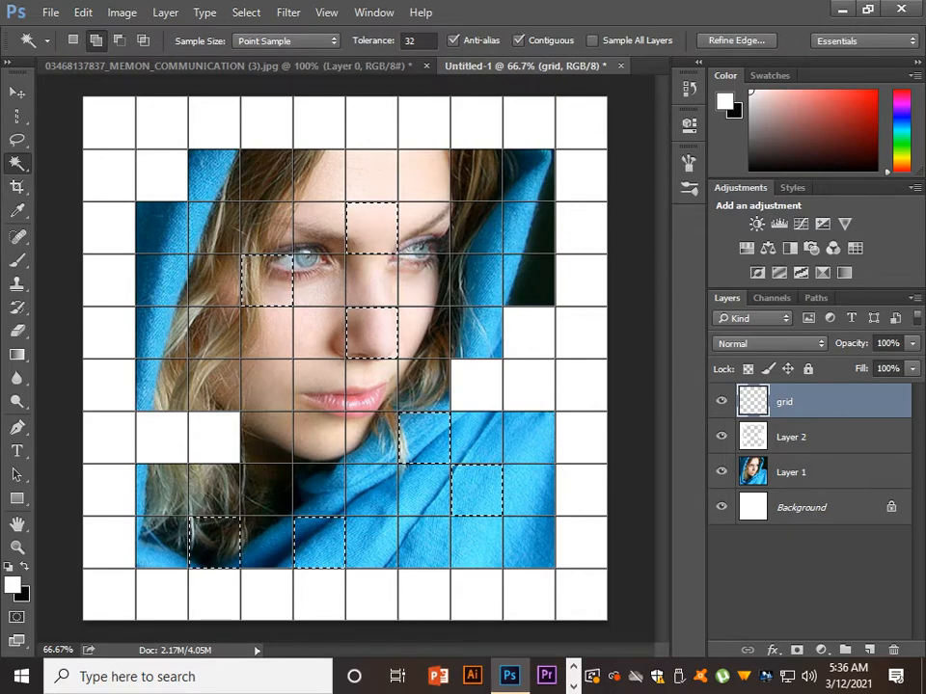
Add a Hue/Saturation adjustment layer for the selected cells and place it directly above Layer 1.
click(821, 650)
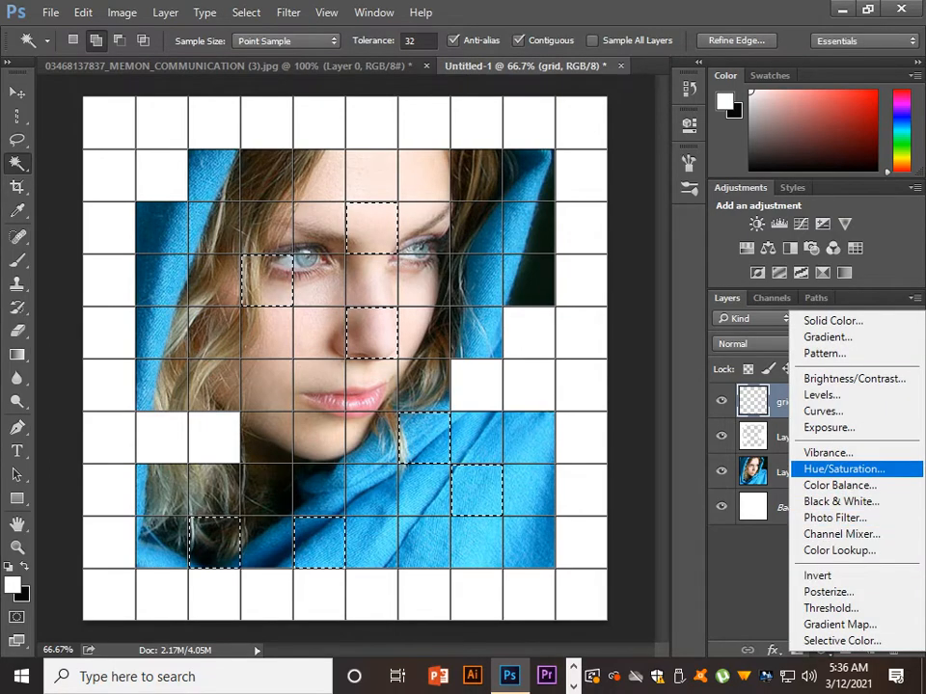
click(844, 469)
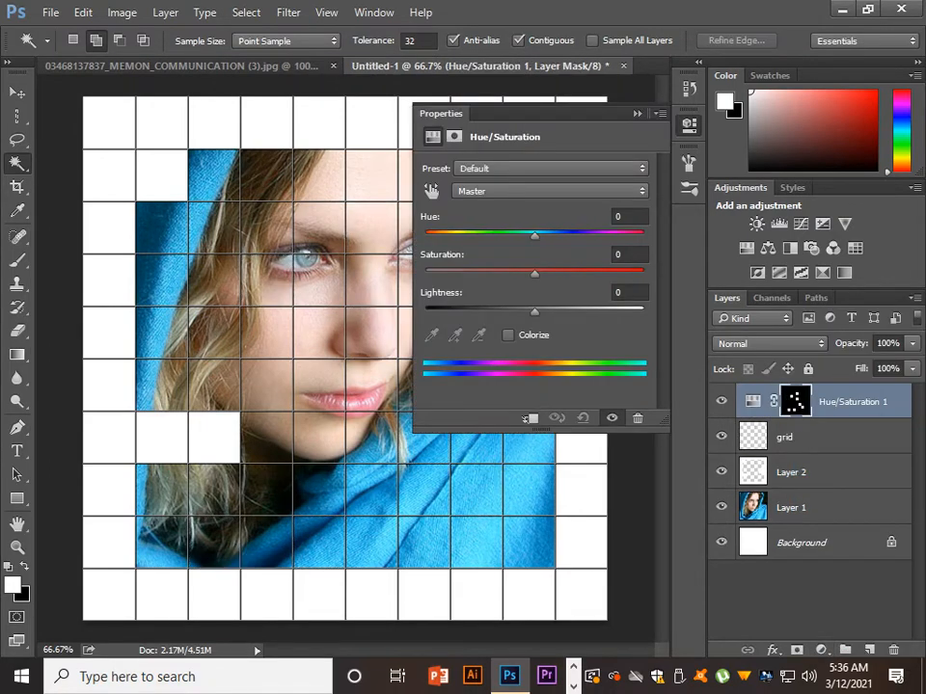
drag(795, 403, 785, 489)
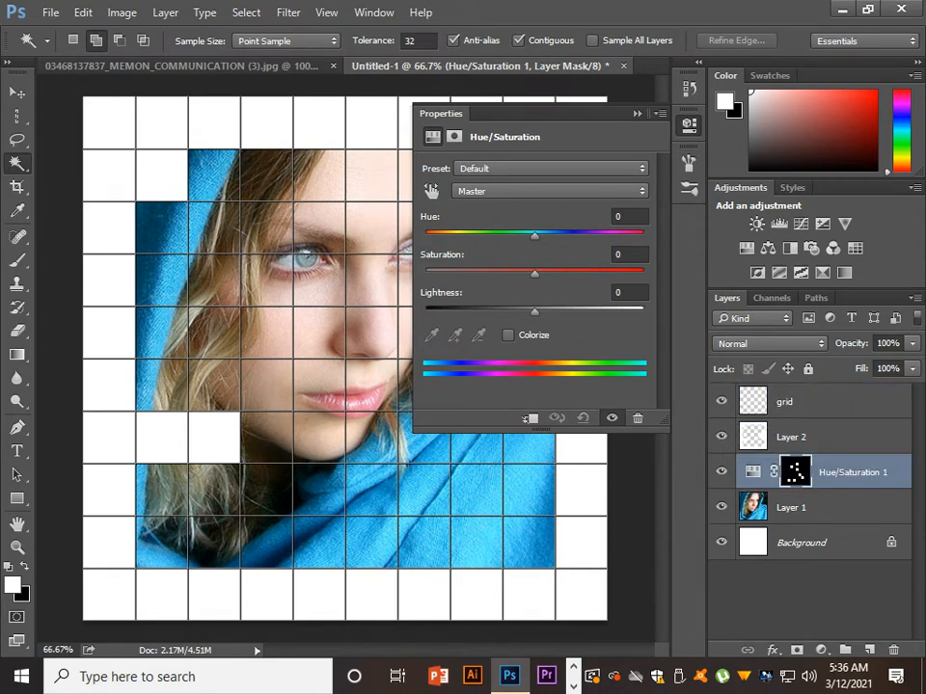
Colorize the adjustment layer with a hue of 181, and set its blend mode to Hue.
click(508, 335)
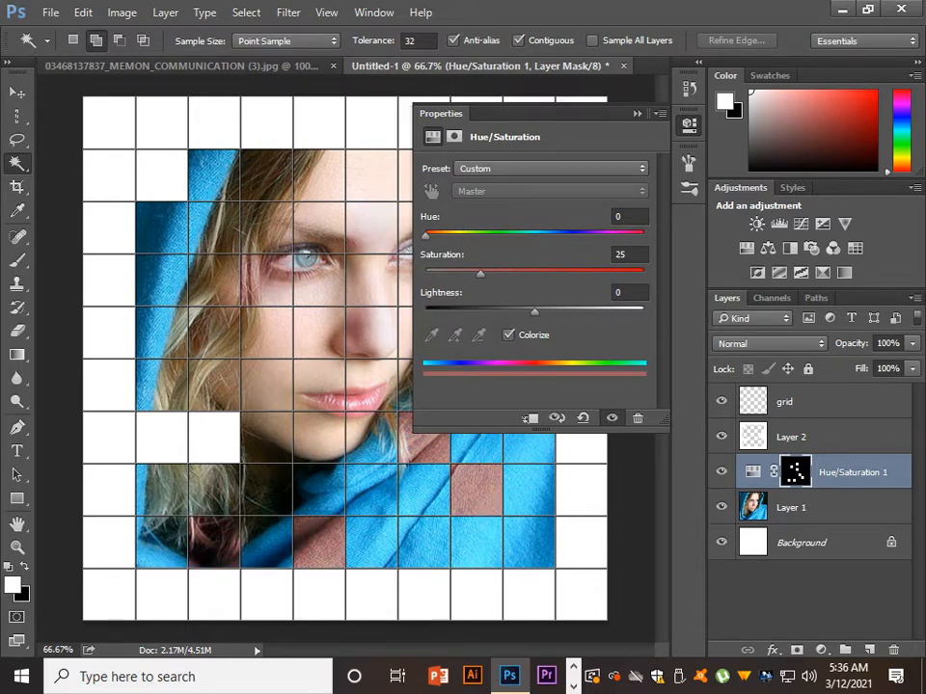
drag(425, 235, 535, 235)
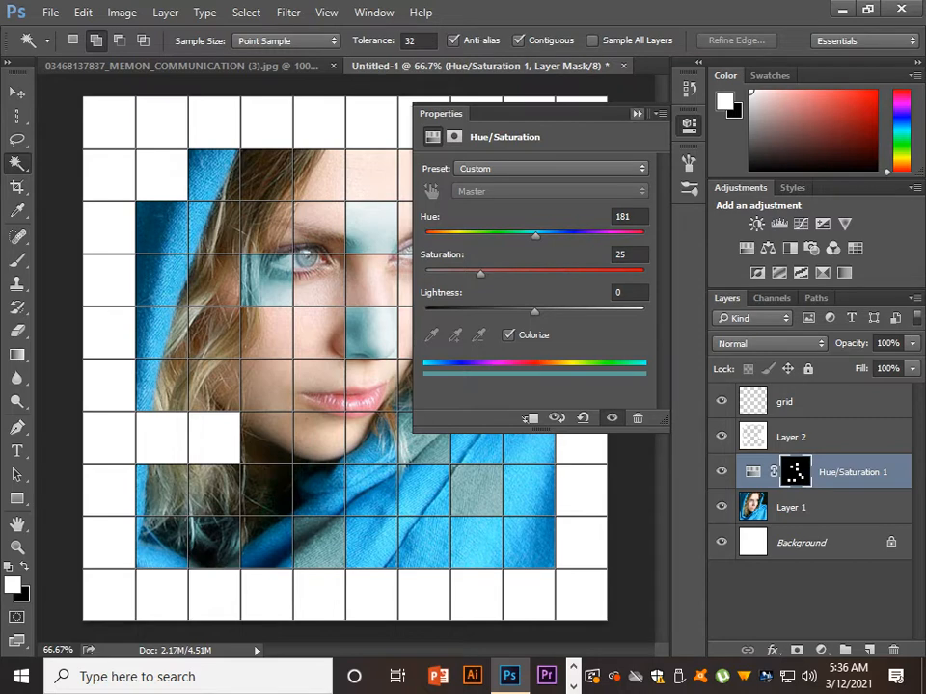
click(638, 114)
click(769, 344)
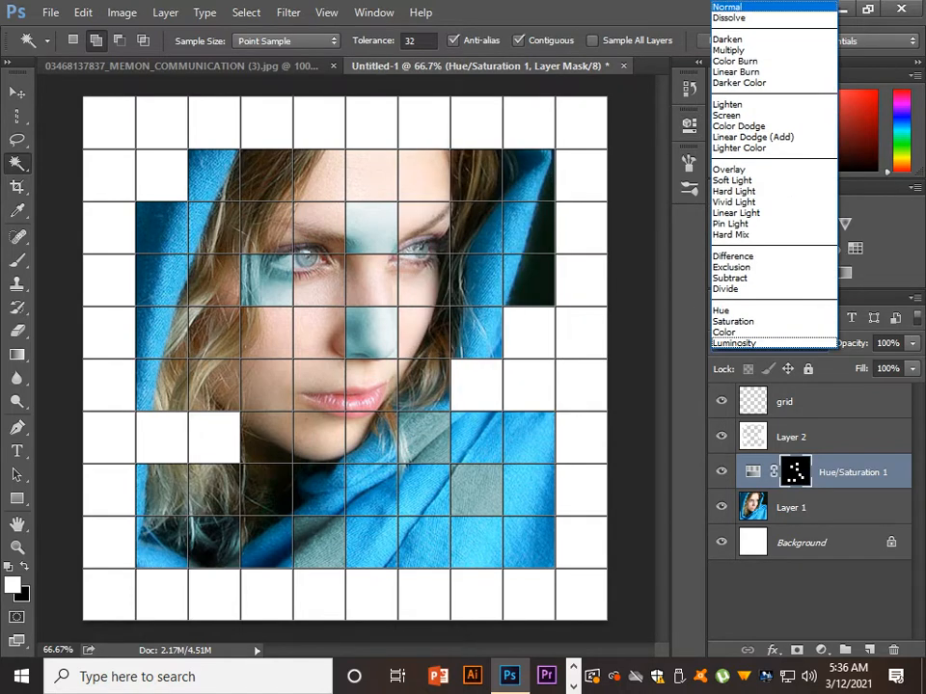
click(772, 314)
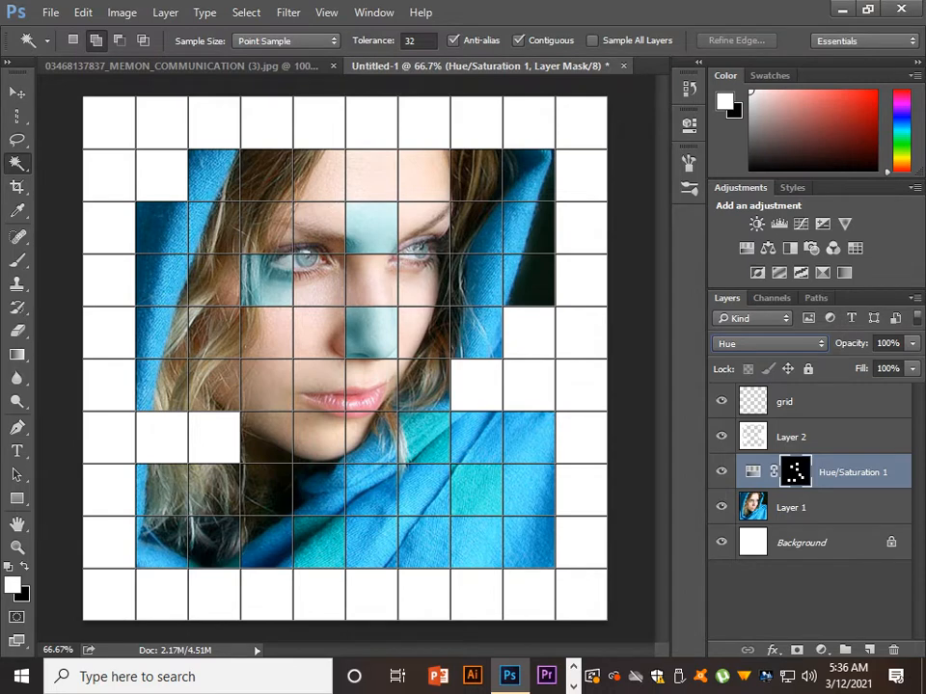
Select eight other scattered, untinted cells across the portrait with the Magic Wand on the grid layer.
click(822, 402)
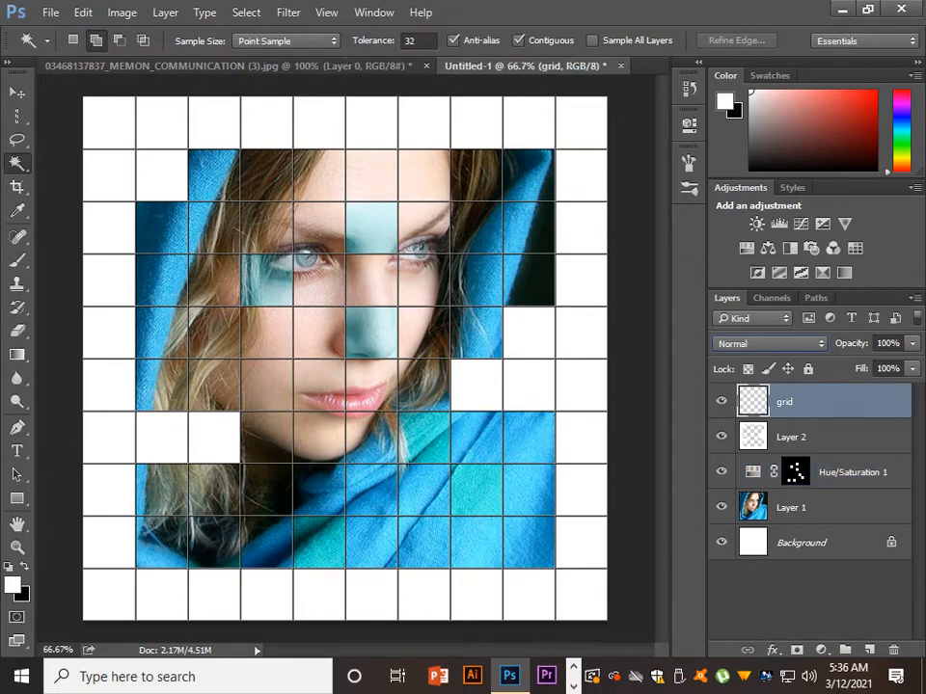
click(529, 281)
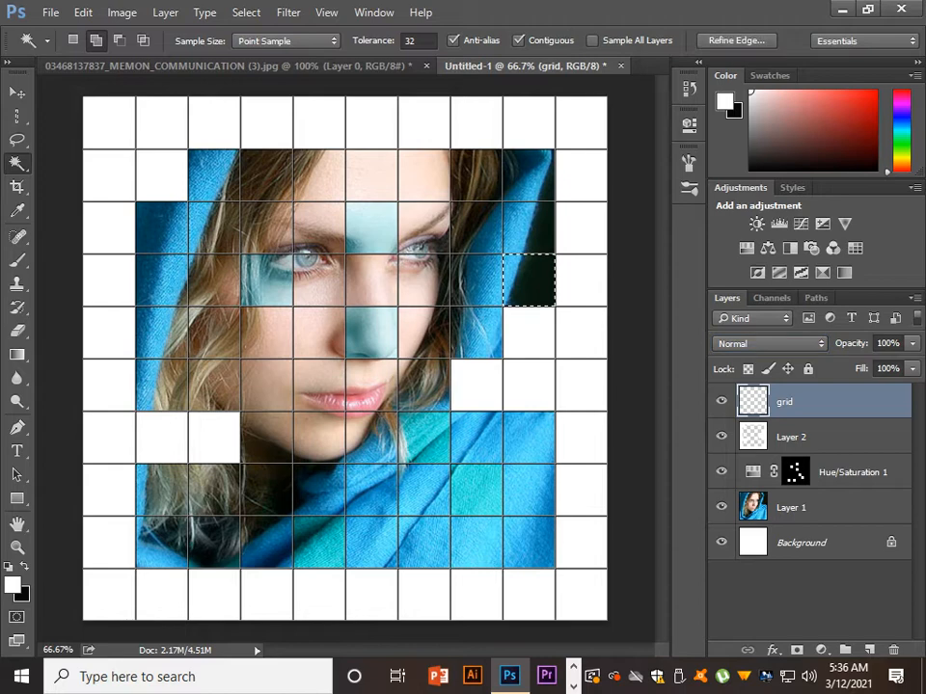
click(424, 176)
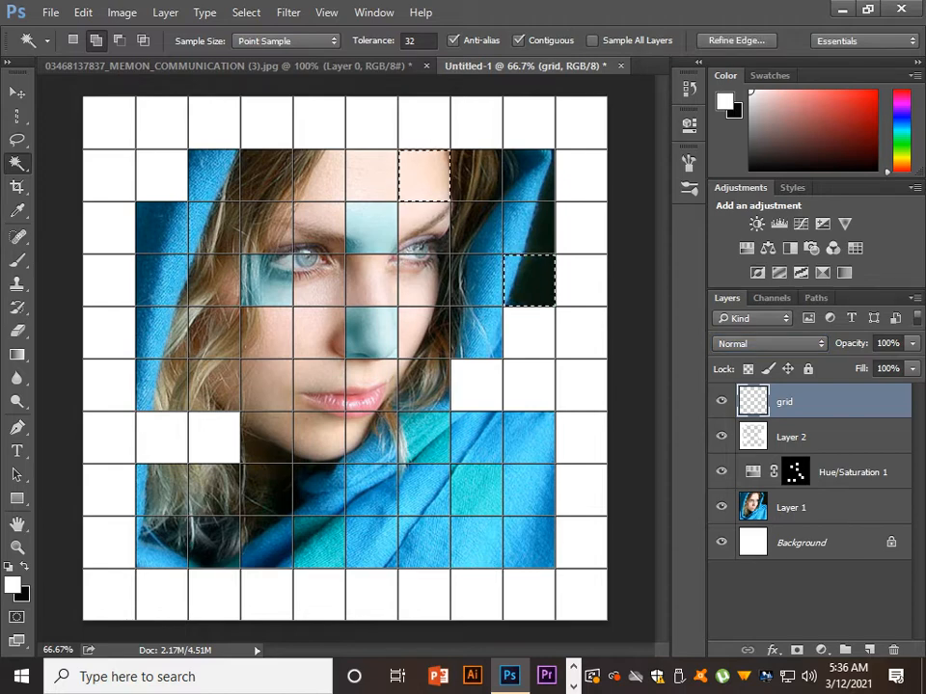
click(266, 227)
click(161, 280)
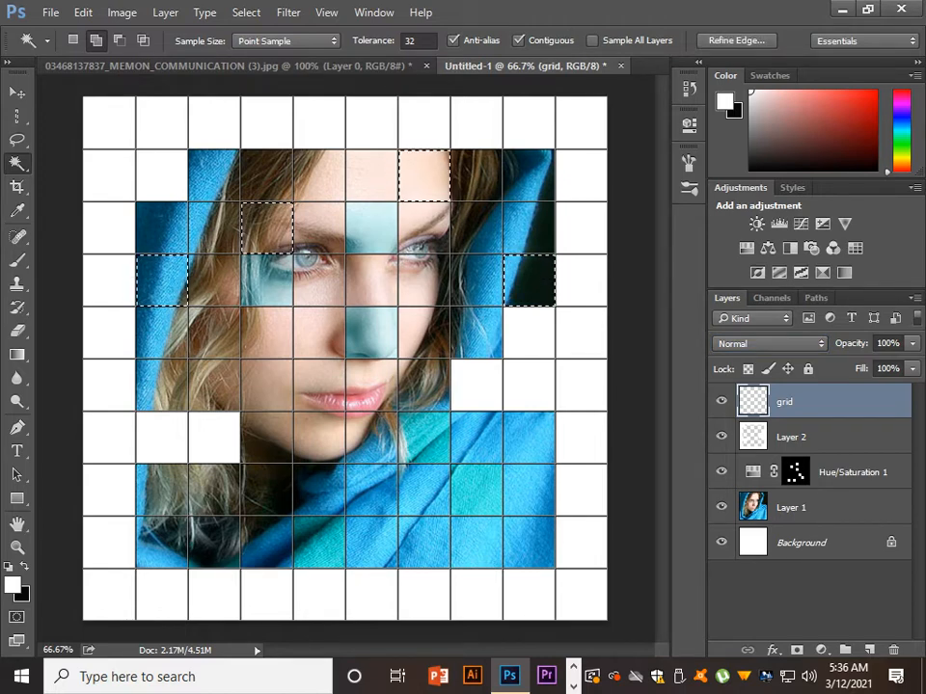
click(267, 385)
click(319, 490)
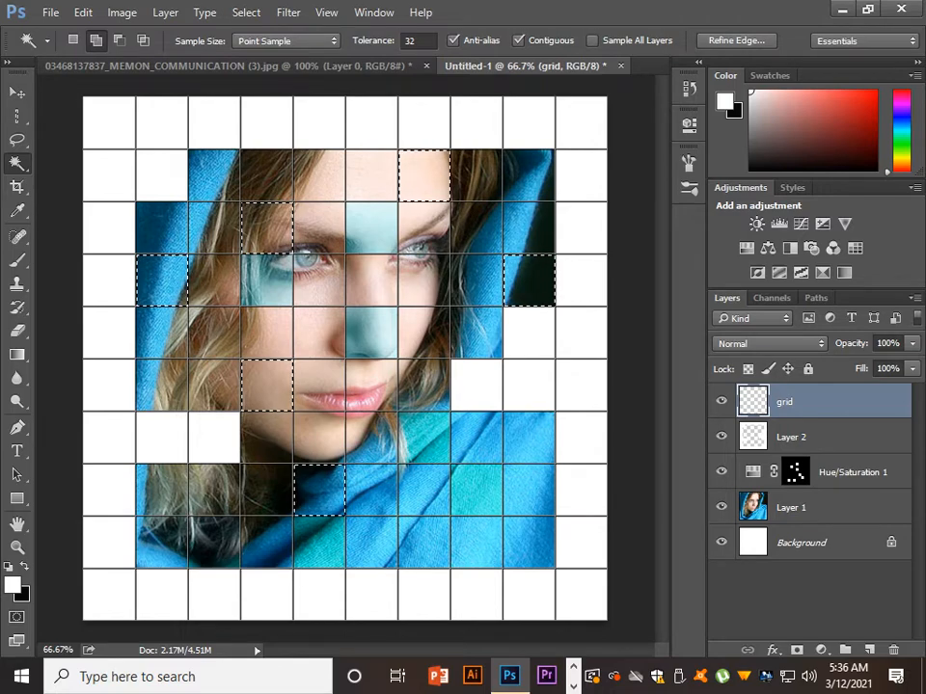
click(425, 490)
click(529, 542)
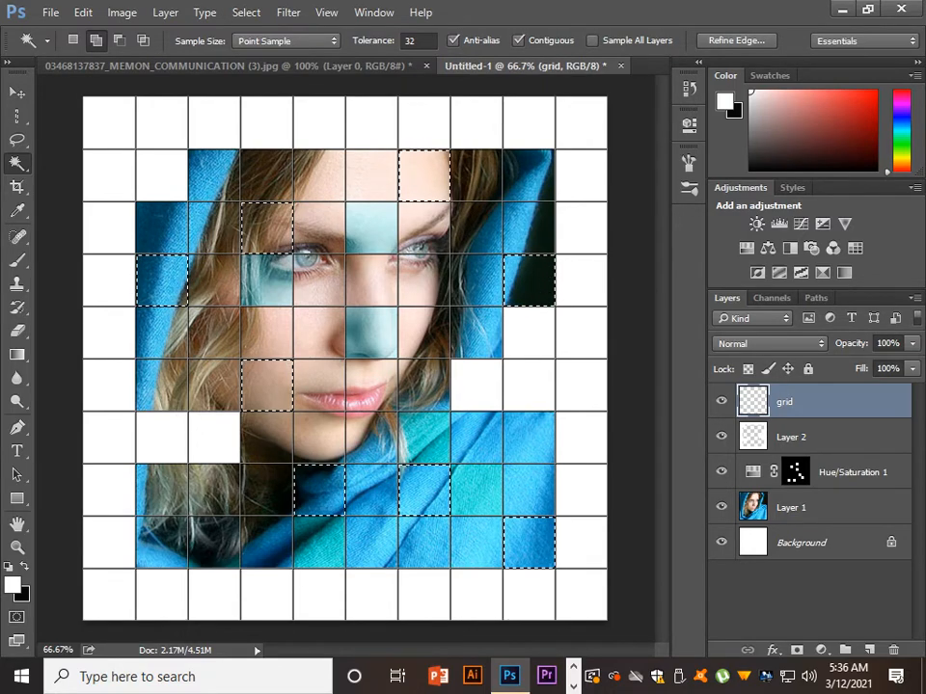
Add the scarf's lower-left corner cell to the selection and create a Hue/Saturation adjustment layer from it with a hue of -180.
click(162, 542)
click(796, 650)
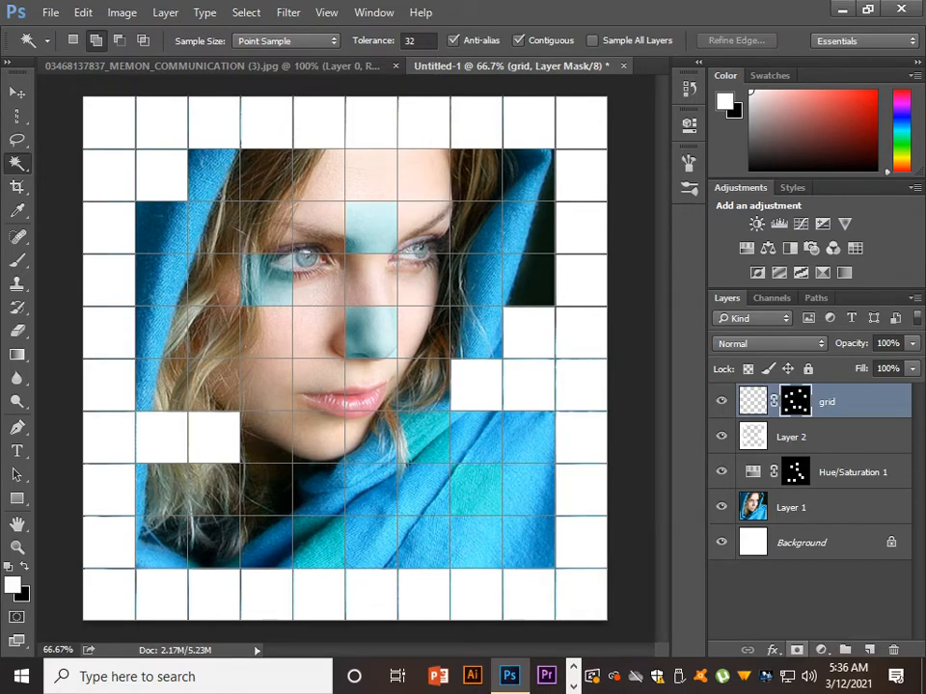
key(ctrl+z)
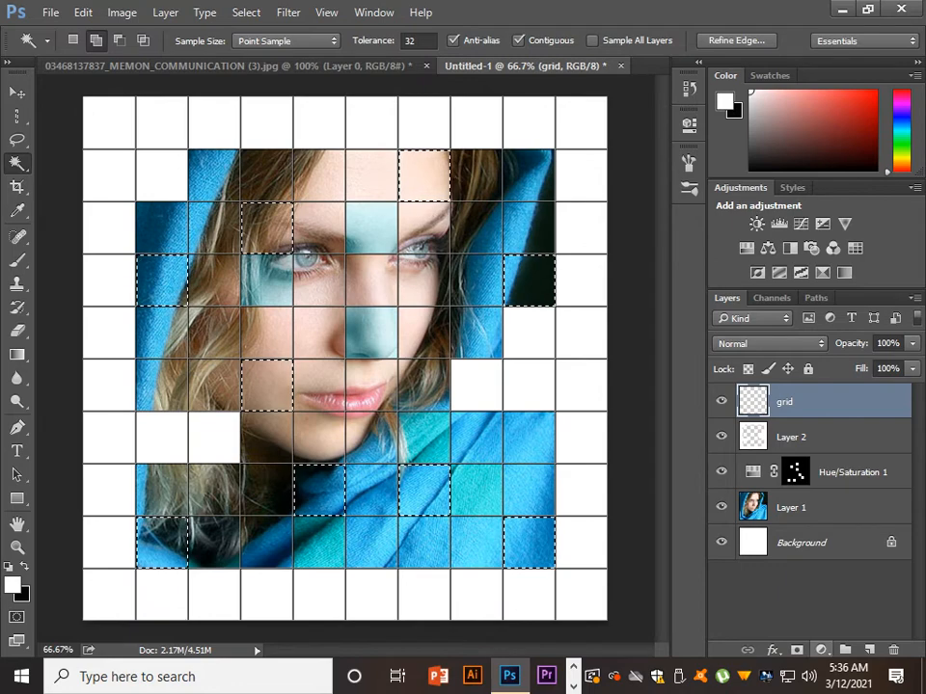
click(821, 650)
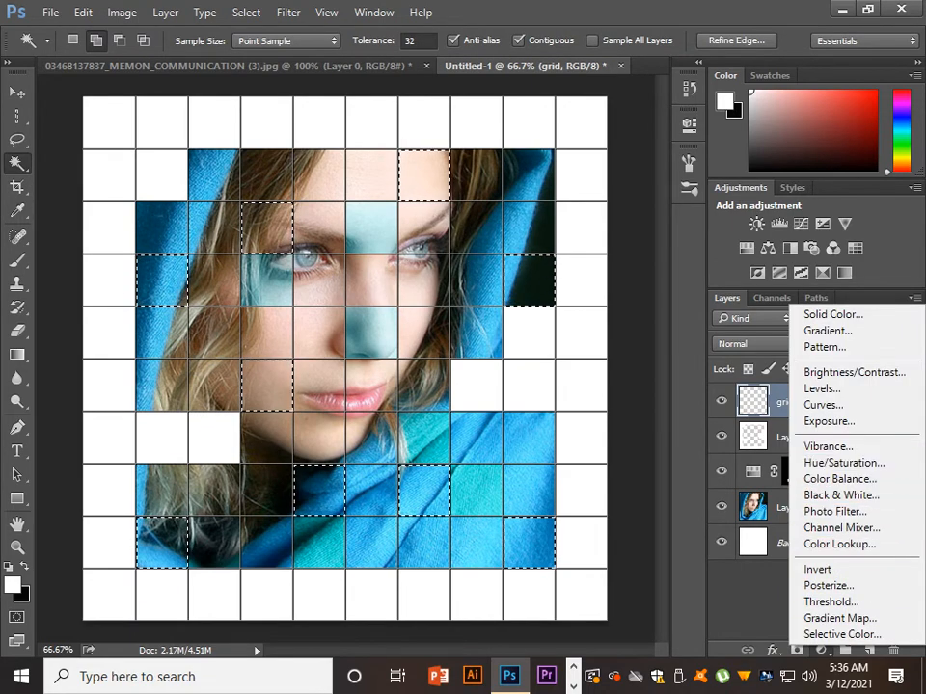
click(844, 462)
drag(535, 236, 425, 235)
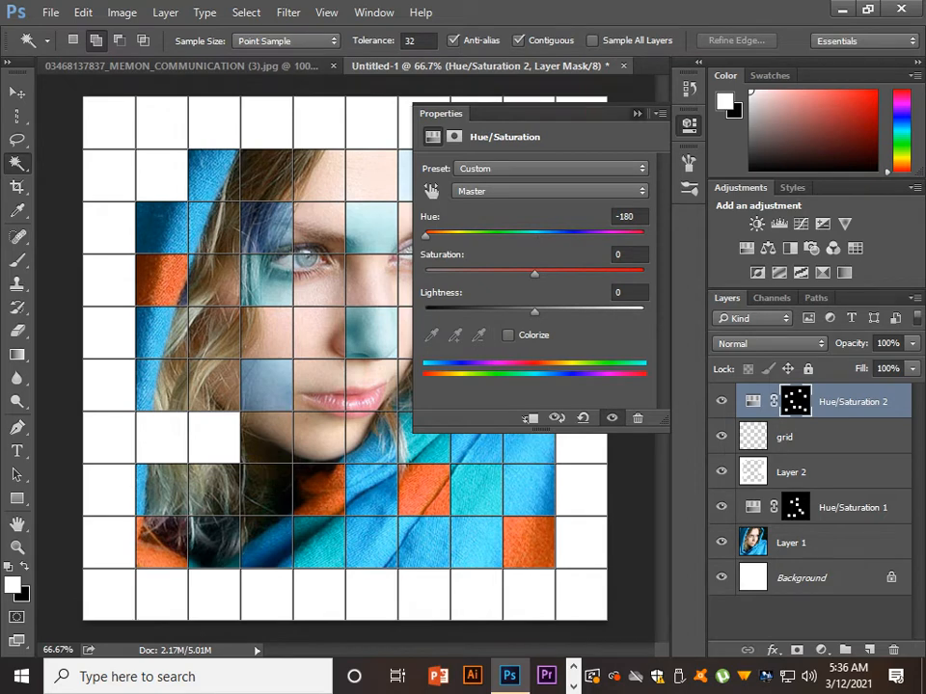
click(638, 114)
Set the Hue/Saturation 2 layer's blend mode to Hue and move it directly below Layer 2.
click(770, 344)
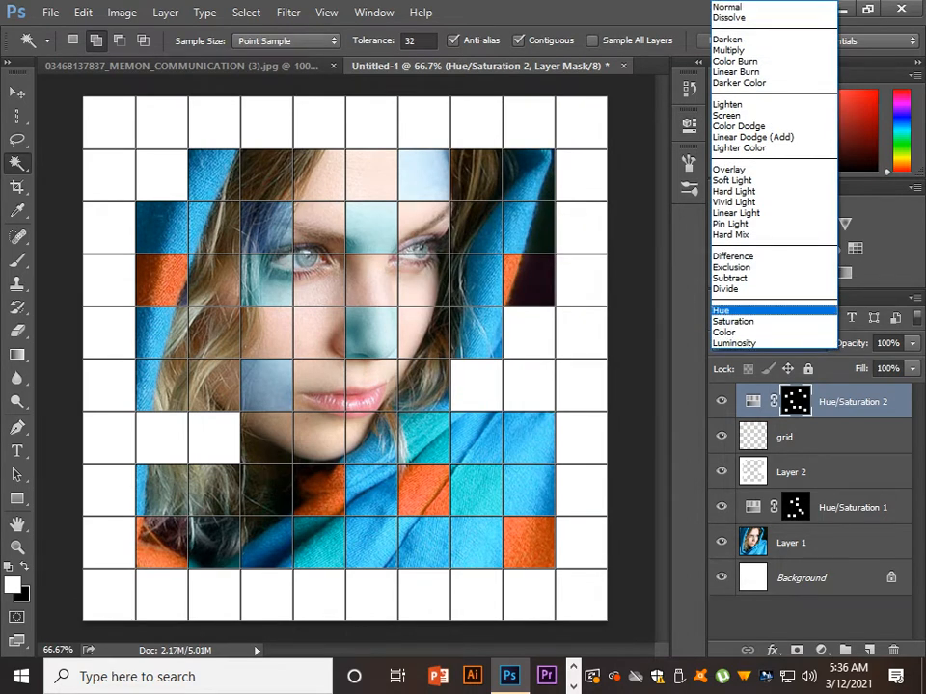
click(744, 308)
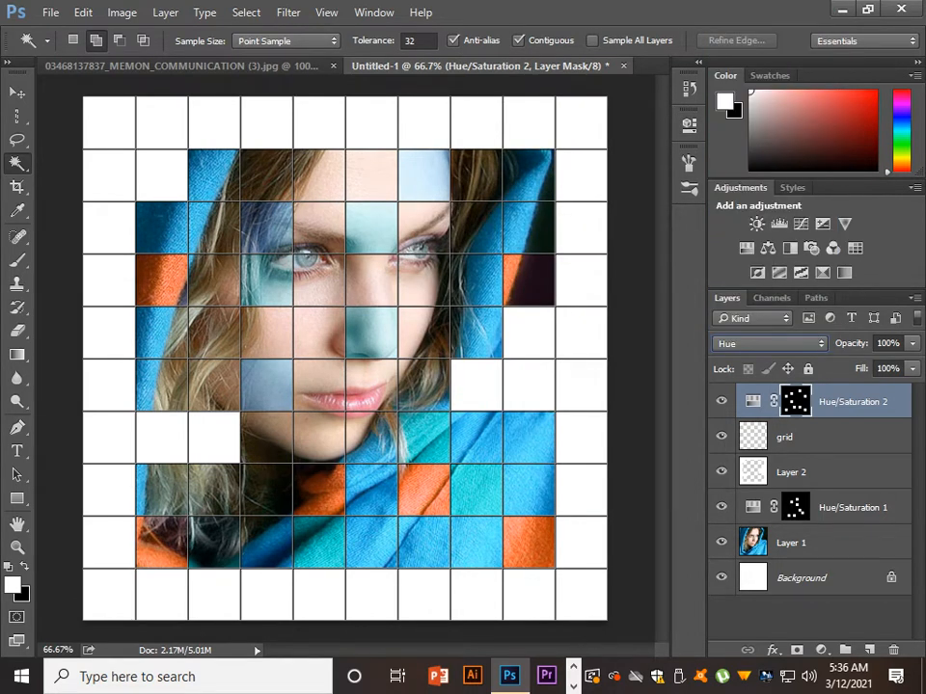
drag(853, 401, 851, 484)
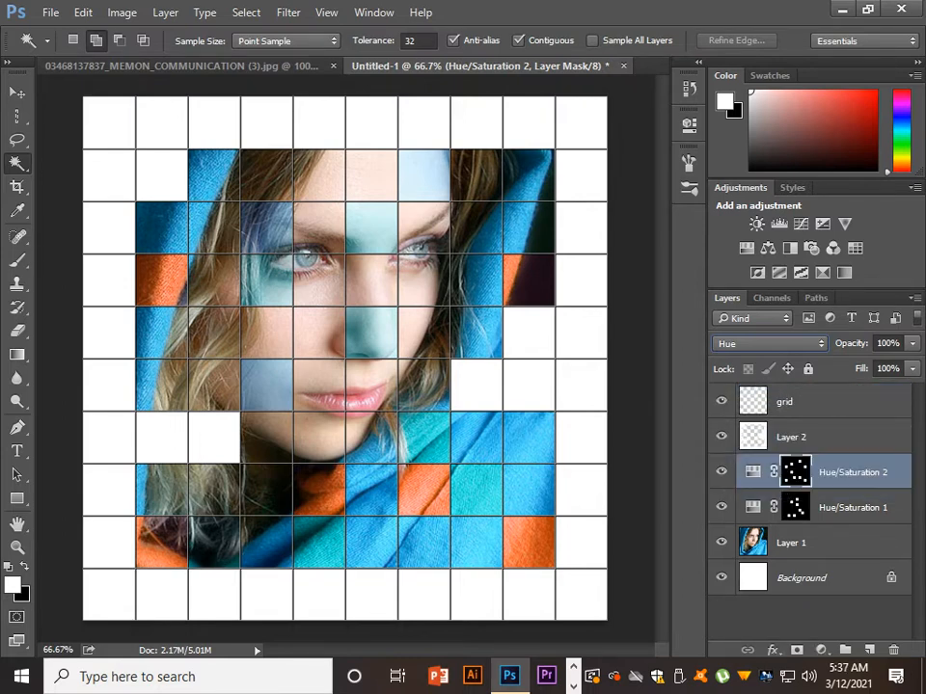
Select eight more untinted cells across the eye, forehead, hair and scarf with the Magic Wand on the grid layer.
click(830, 401)
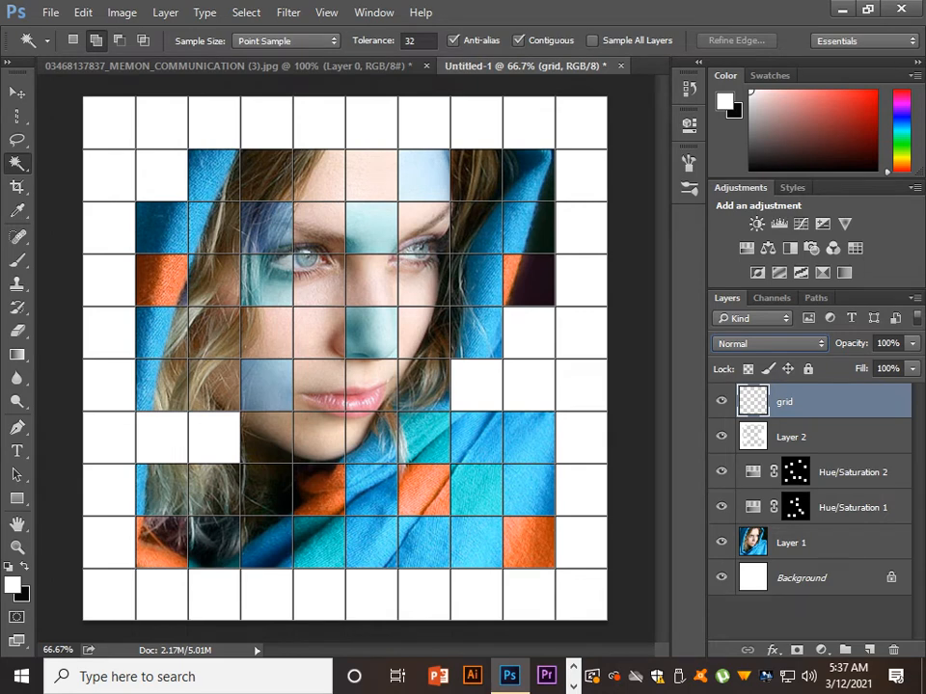
click(529, 490)
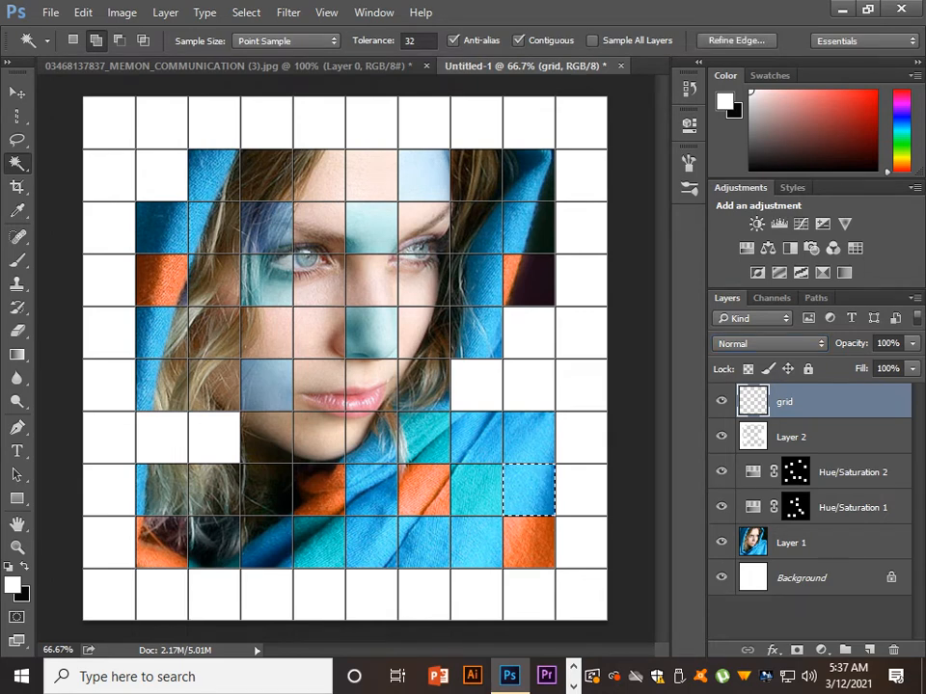
click(319, 280)
click(319, 174)
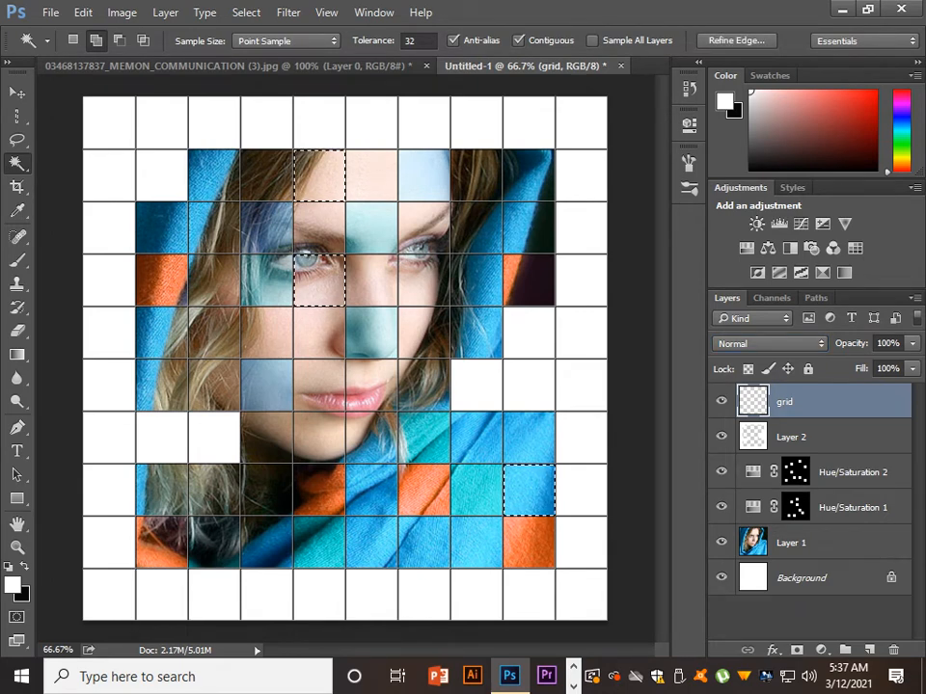
click(529, 175)
click(529, 228)
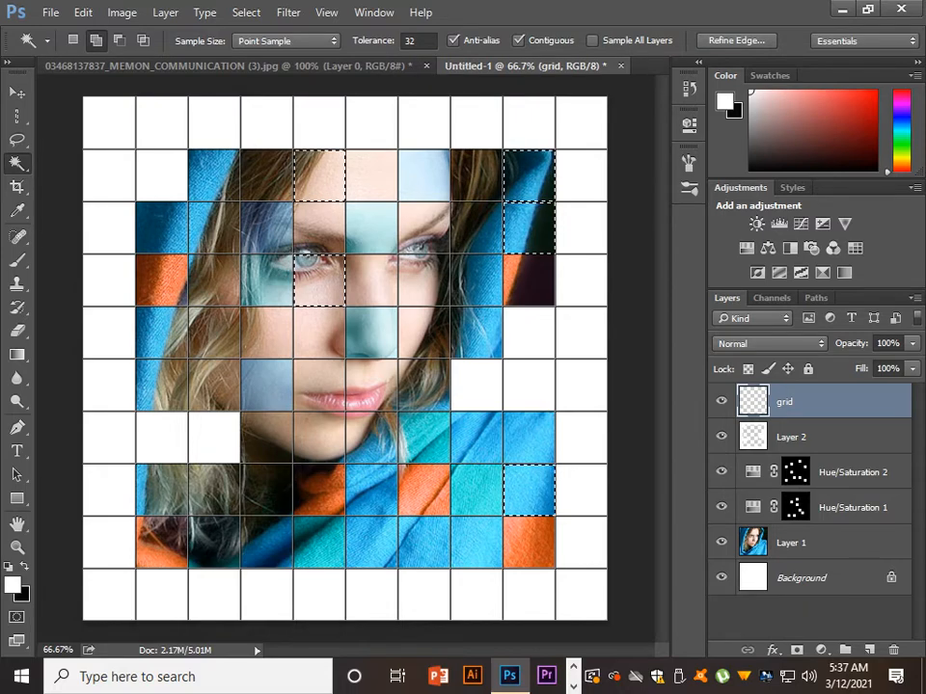
click(214, 542)
click(162, 490)
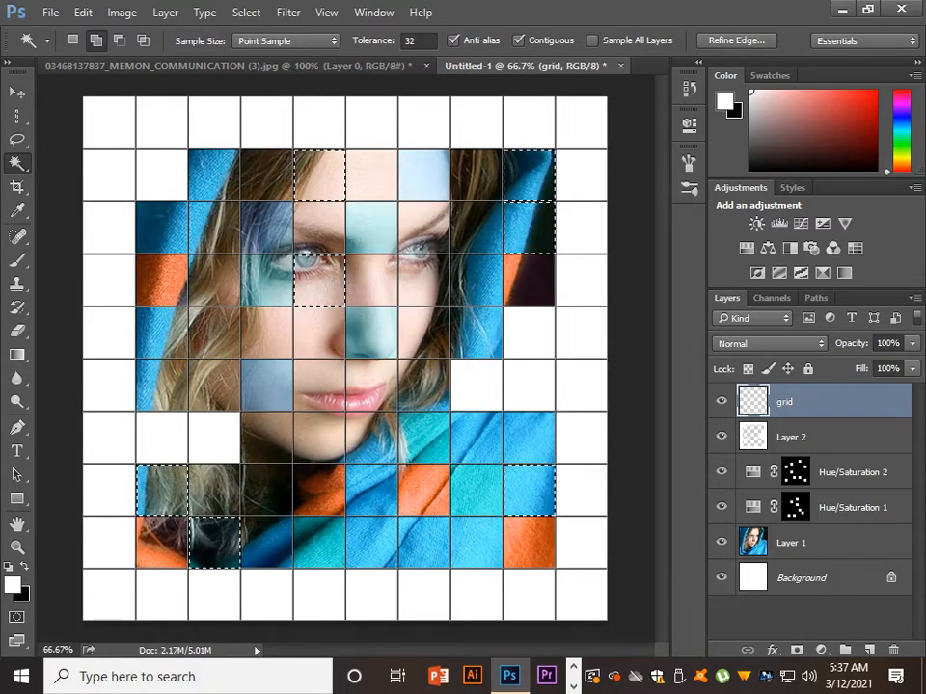
click(214, 384)
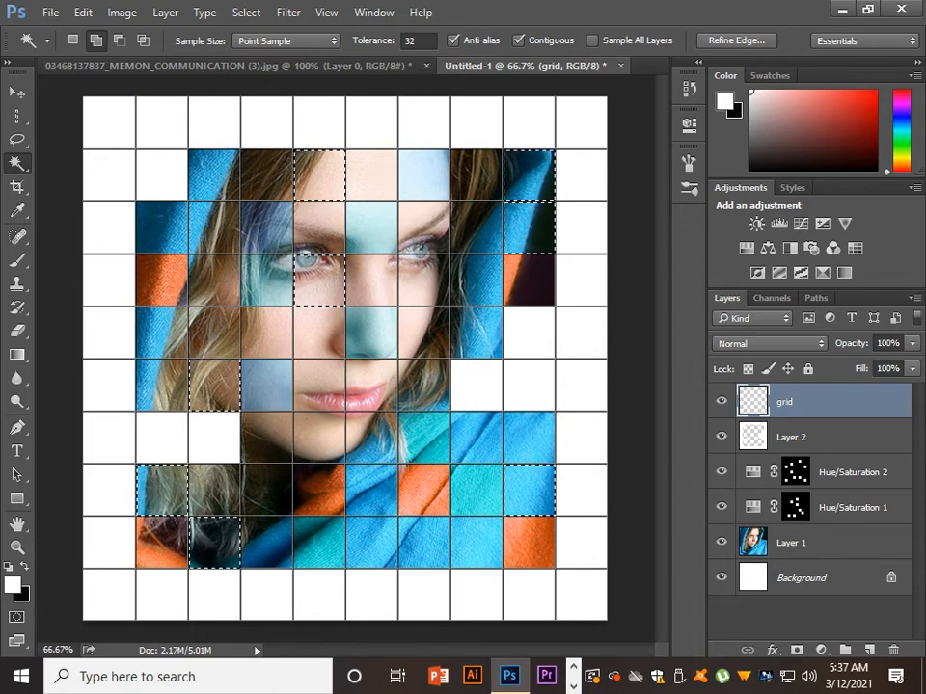
Add a Hue/Saturation adjustment layer for the selected cells with a hue of +113.
click(821, 650)
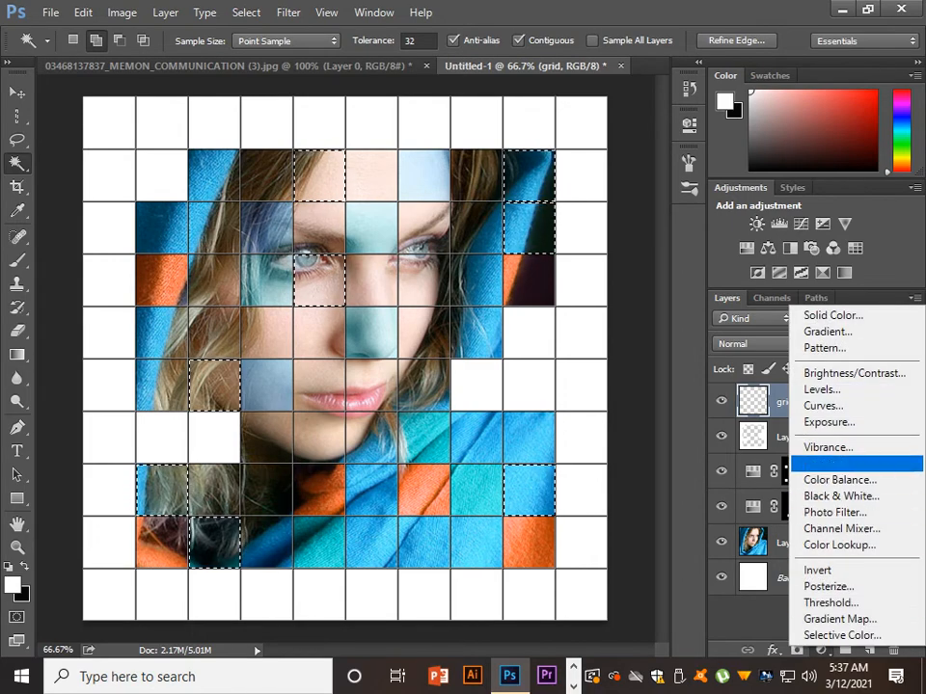
click(837, 464)
drag(535, 236, 614, 236)
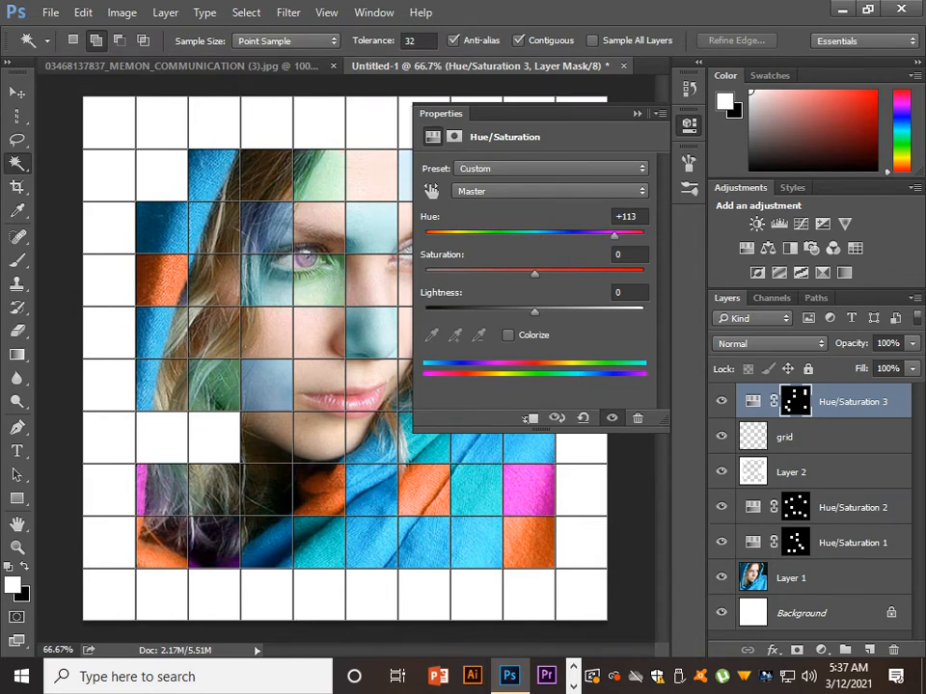
click(638, 113)
Set the Hue/Saturation 3 layer's blend mode to Hue and place it directly below Layer 2.
click(769, 345)
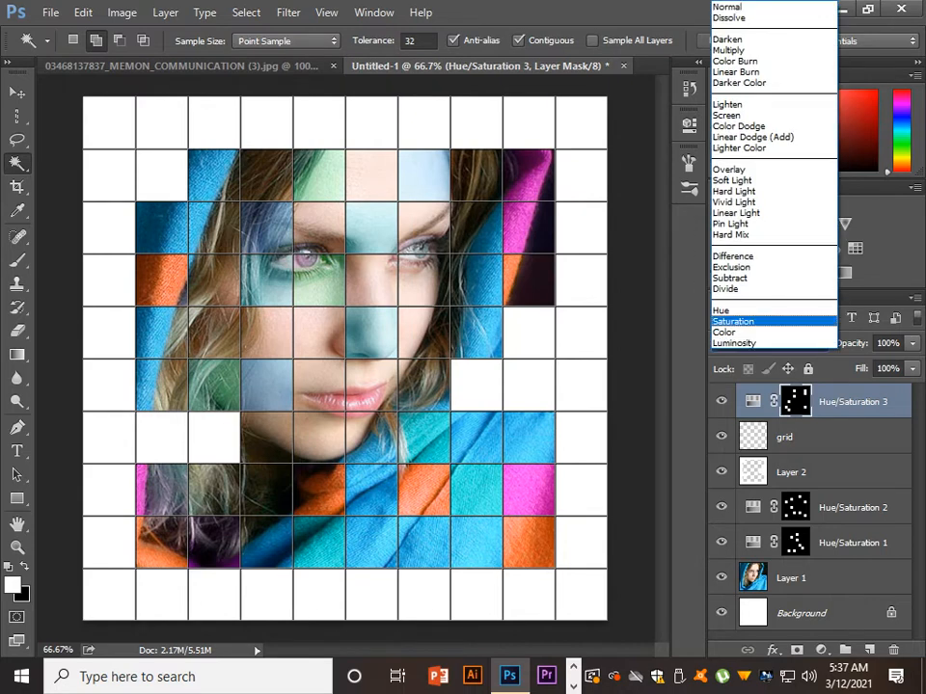
click(733, 311)
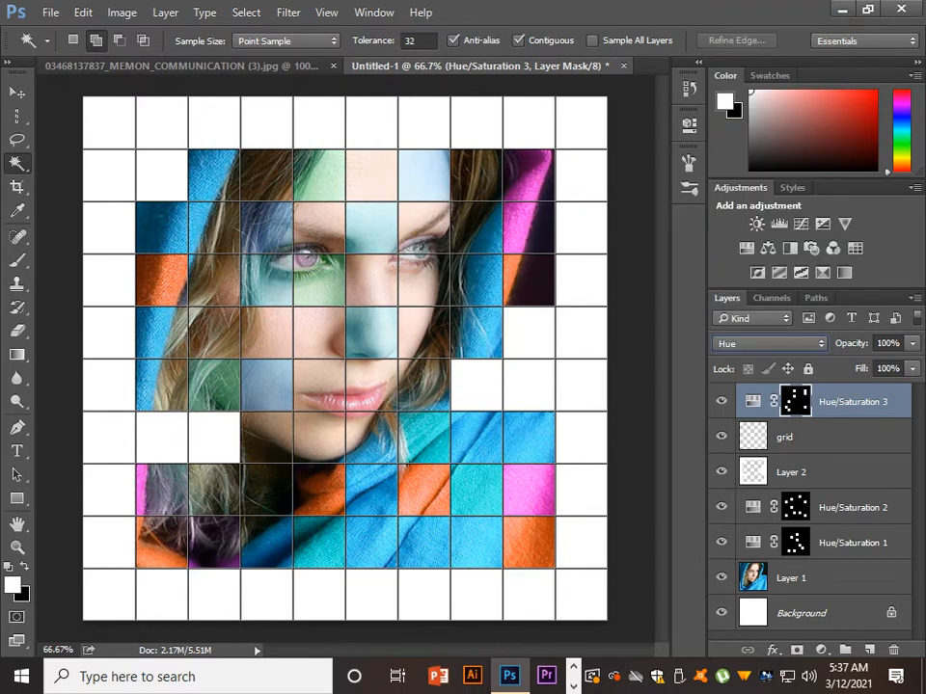
drag(853, 401, 849, 487)
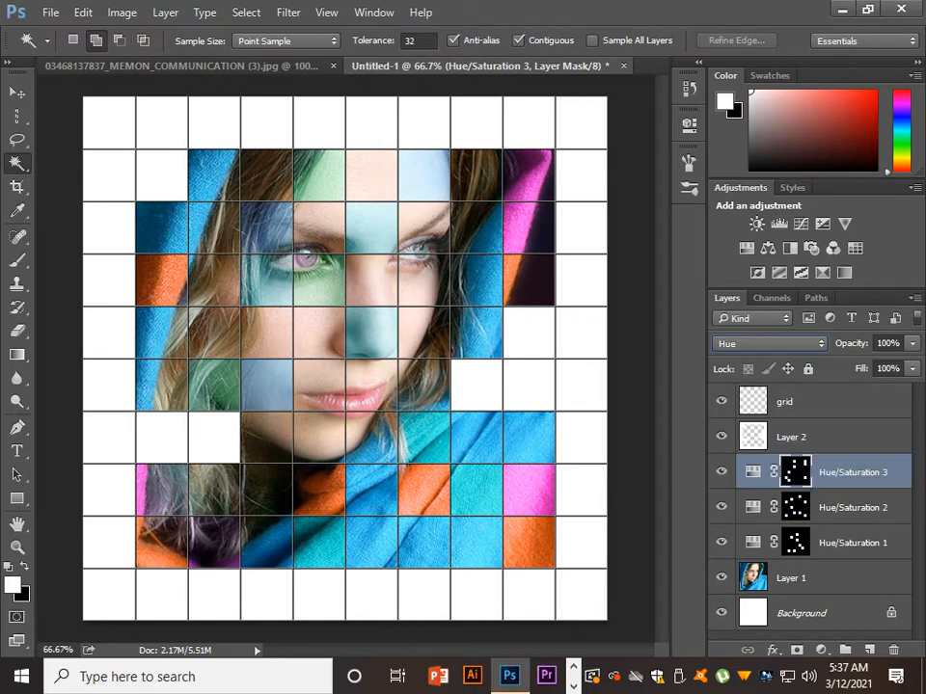
Select six untinted cells on the forehead, brow, cheek, jaw and scarf with the Magic Wand on the grid layer.
click(819, 402)
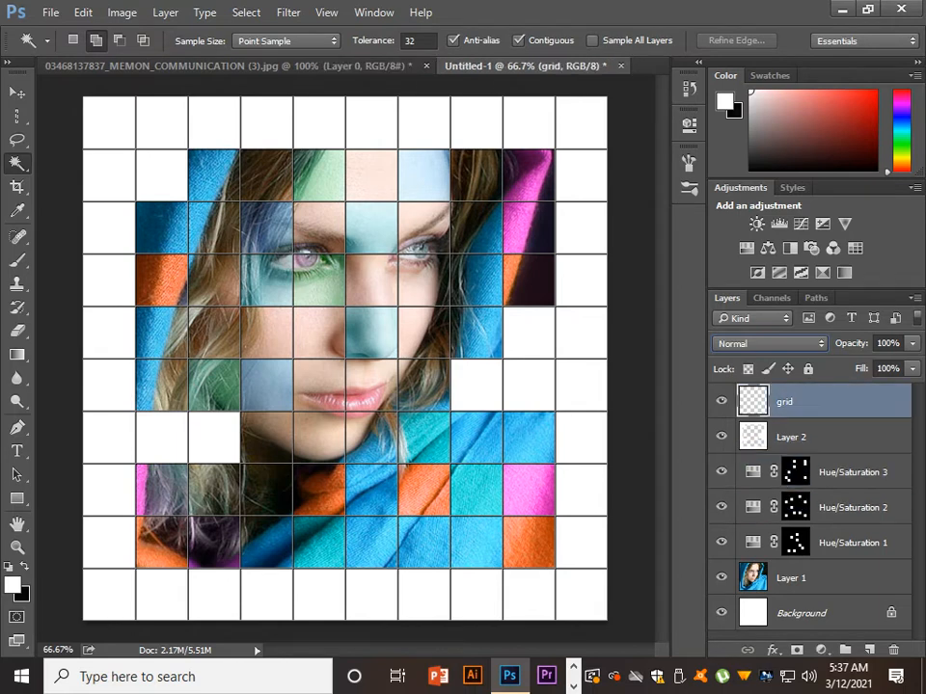
click(476, 438)
click(267, 438)
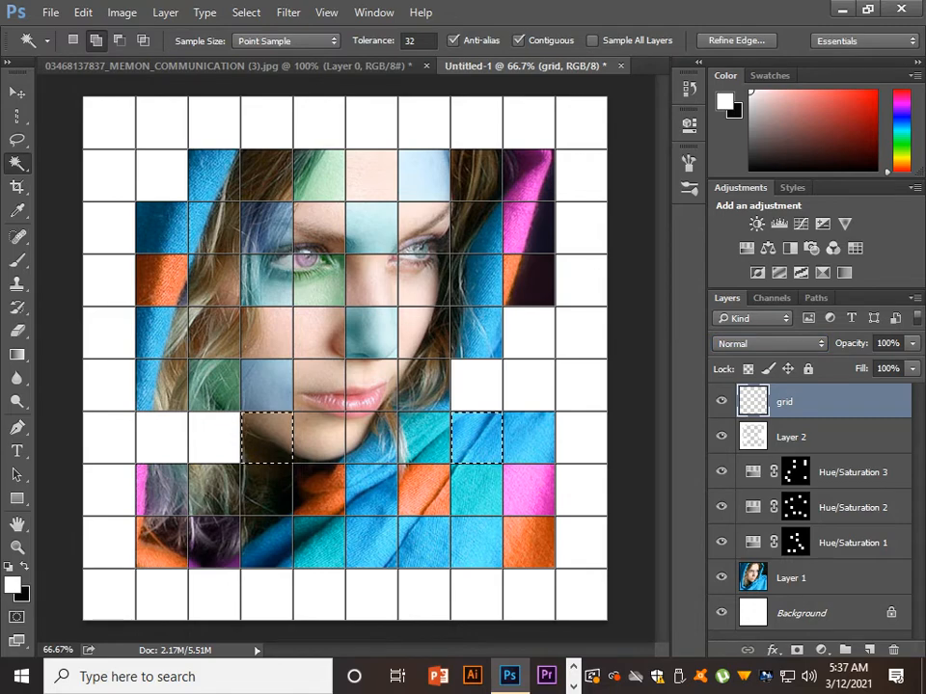
click(320, 333)
click(267, 333)
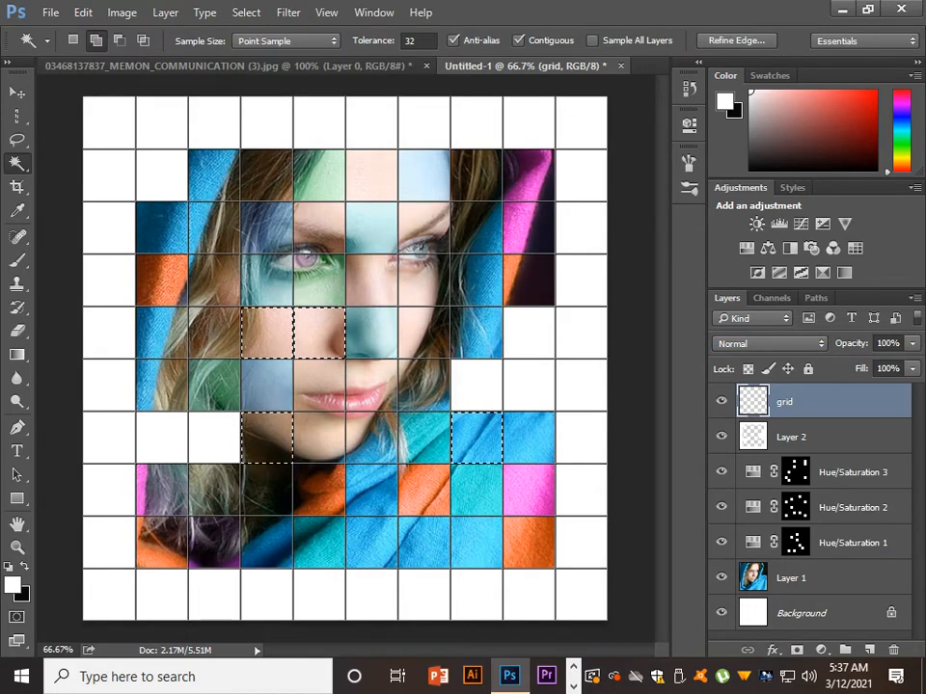
click(319, 227)
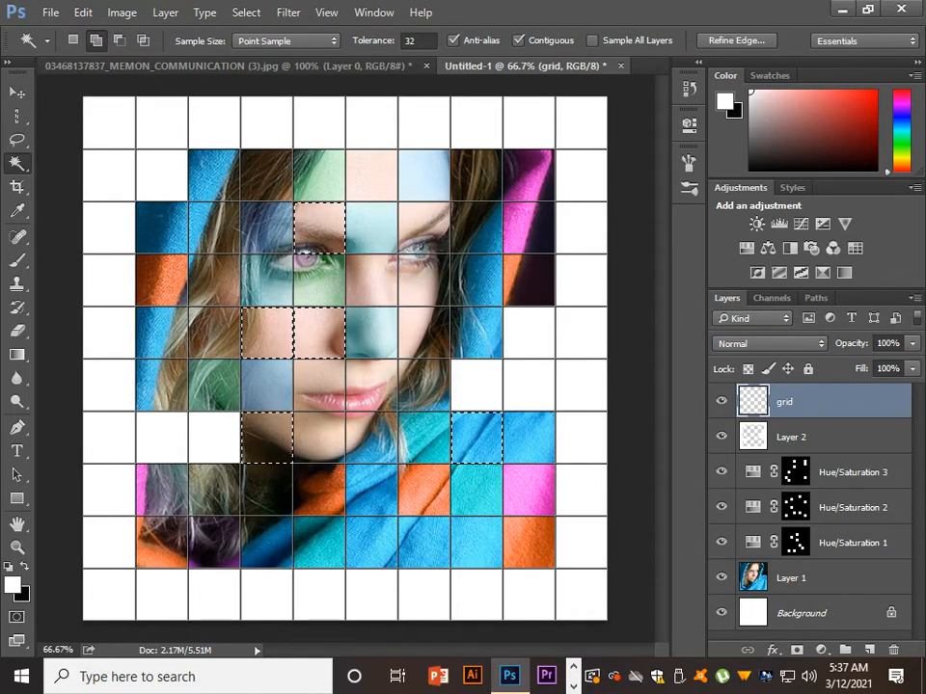
click(372, 174)
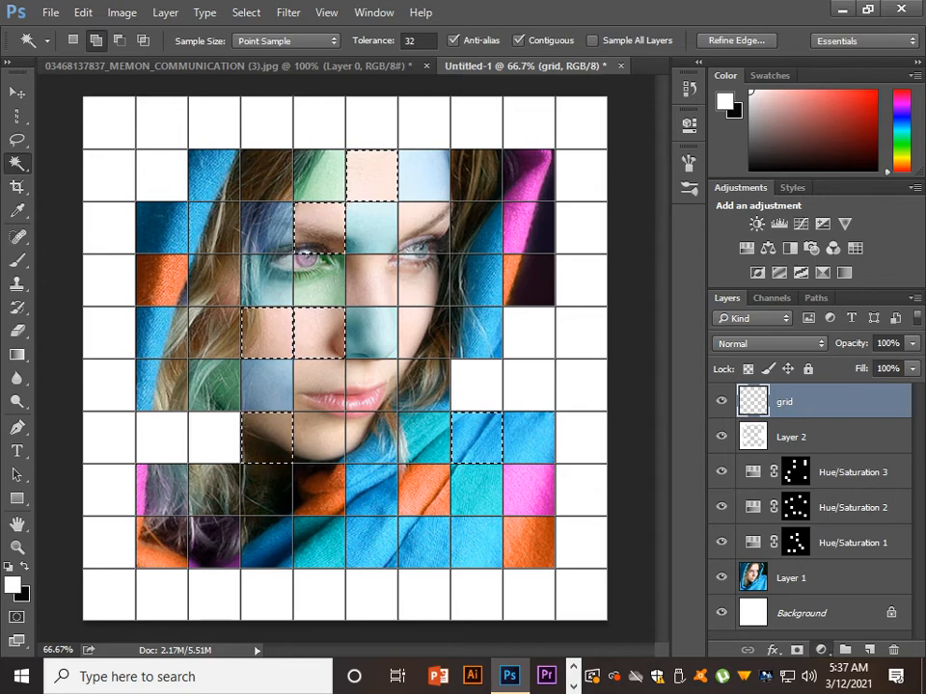
Add a Black & White adjustment layer with default settings for the selected cells and place it directly above Layer 1.
click(820, 650)
click(841, 500)
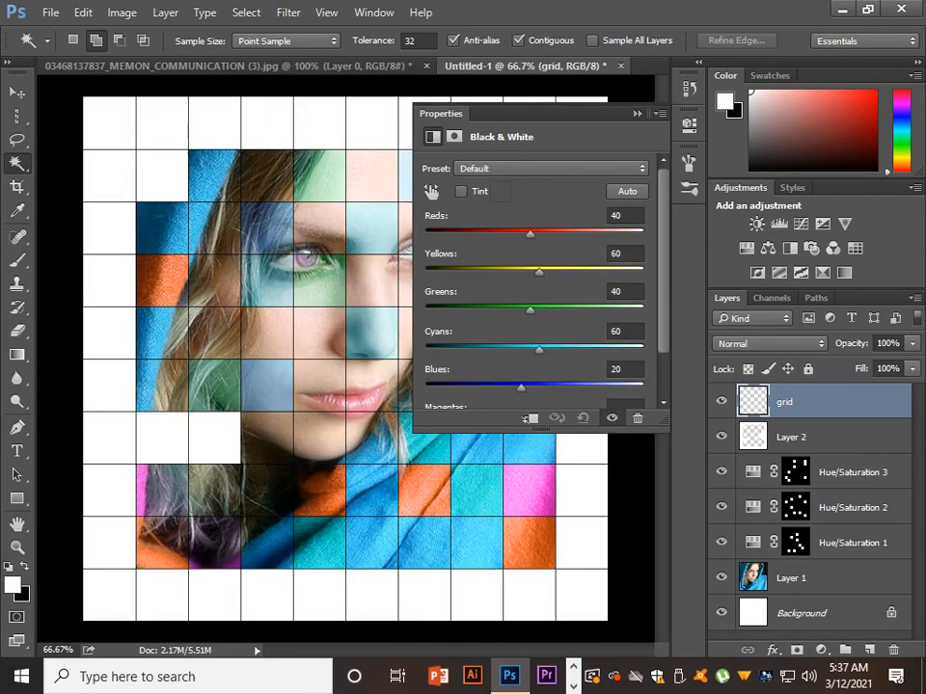
click(638, 114)
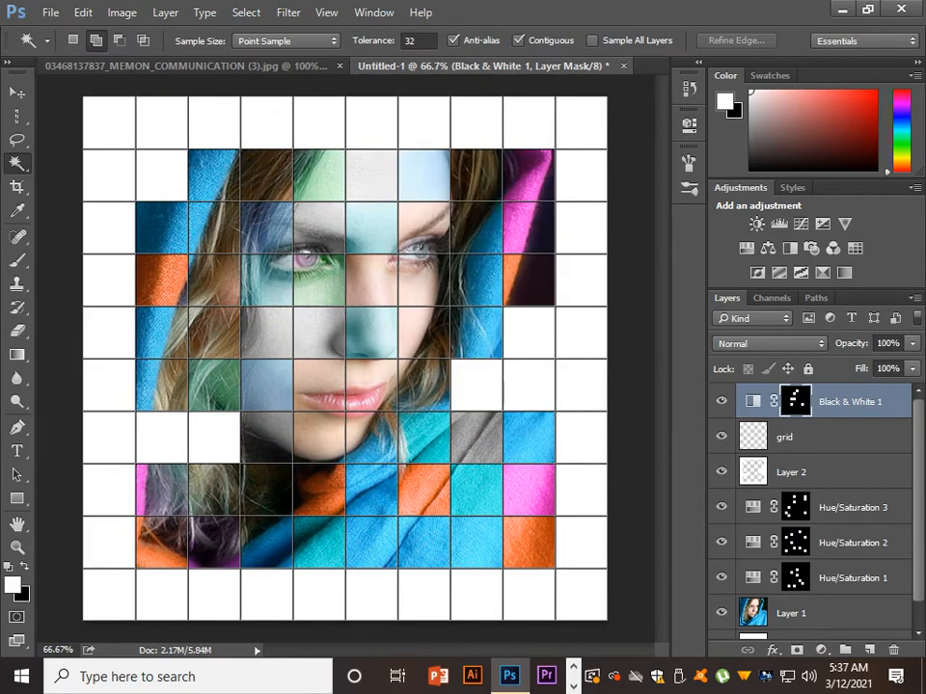
drag(848, 401, 816, 593)
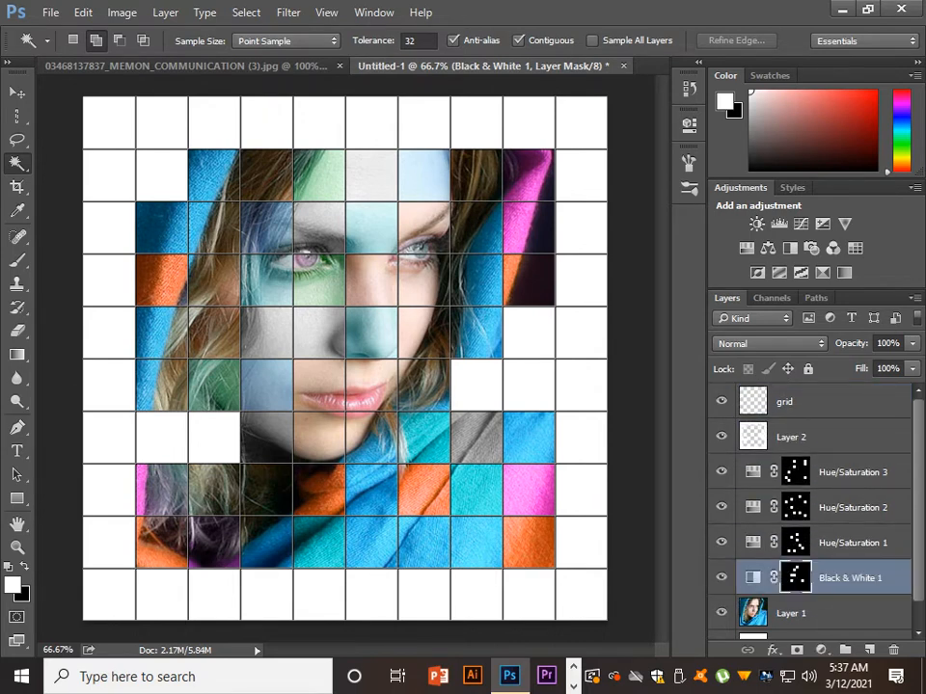
Lock the grid layer's transparent pixels and fill its lines with white at 100% opacity in Normal mode.
click(818, 401)
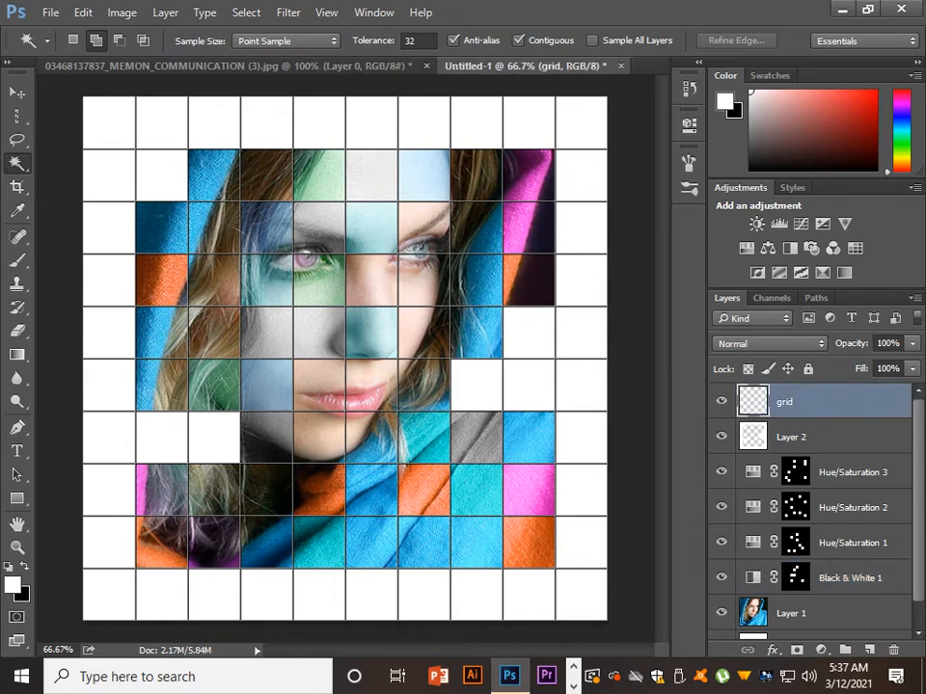
click(748, 368)
click(83, 13)
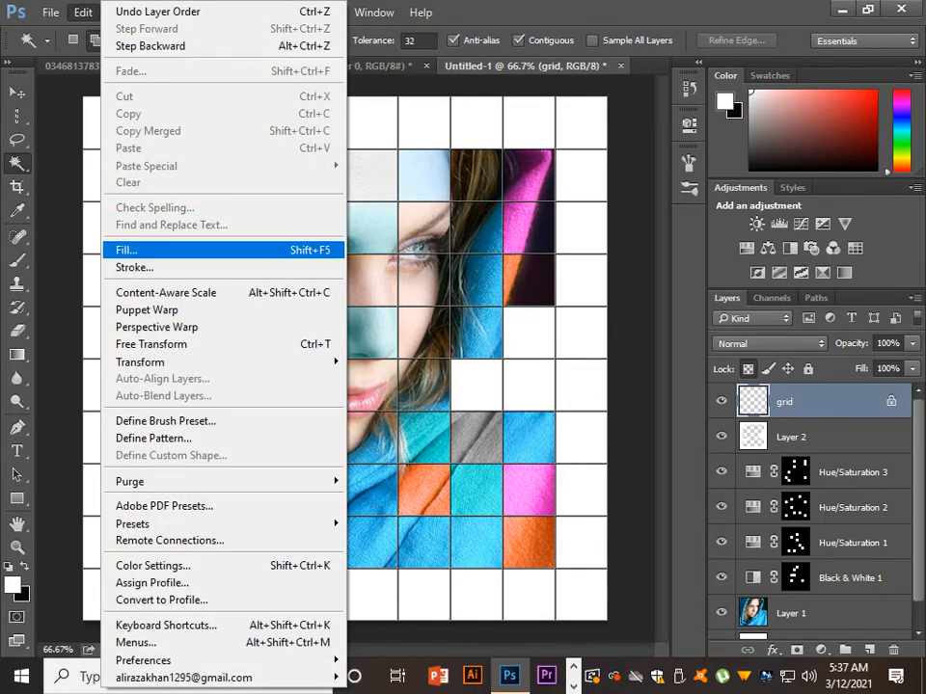
click(134, 248)
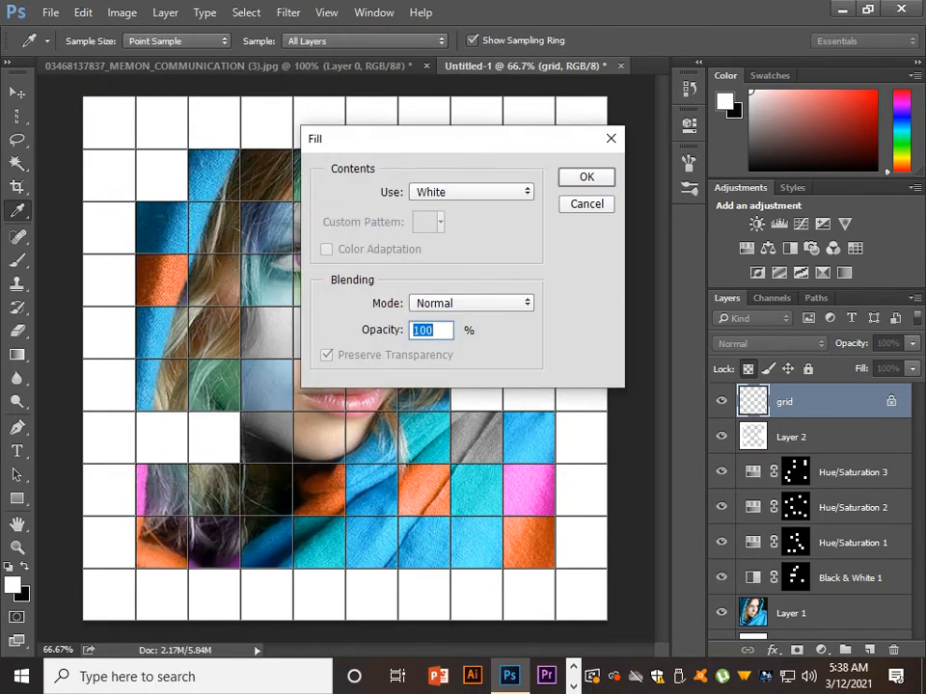
key(Return)
key(w)
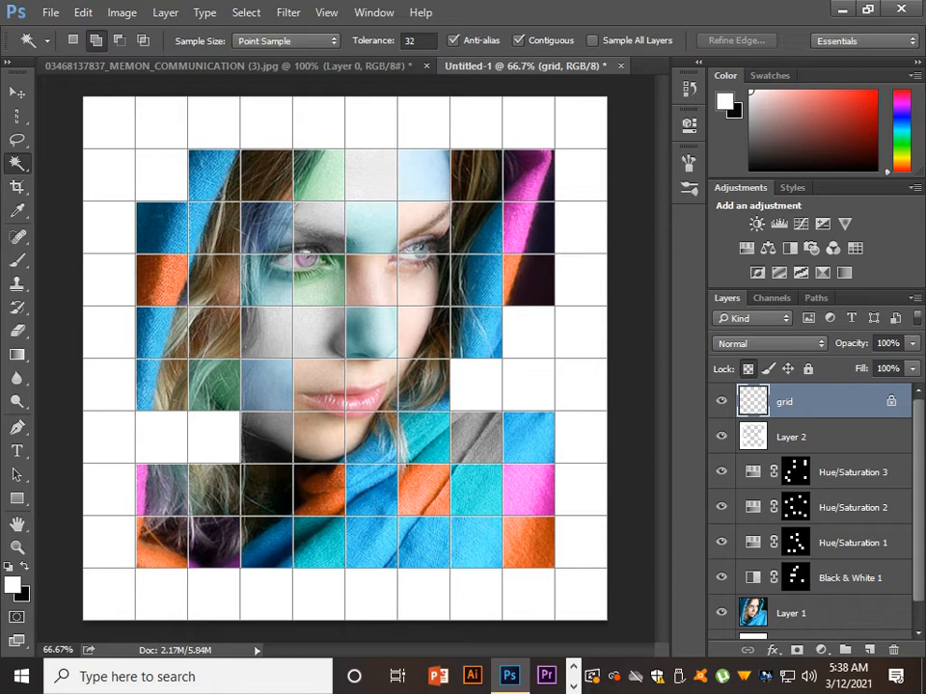
Hide and show Layer 2 to compare the portrait with and without its white cells.
click(816, 437)
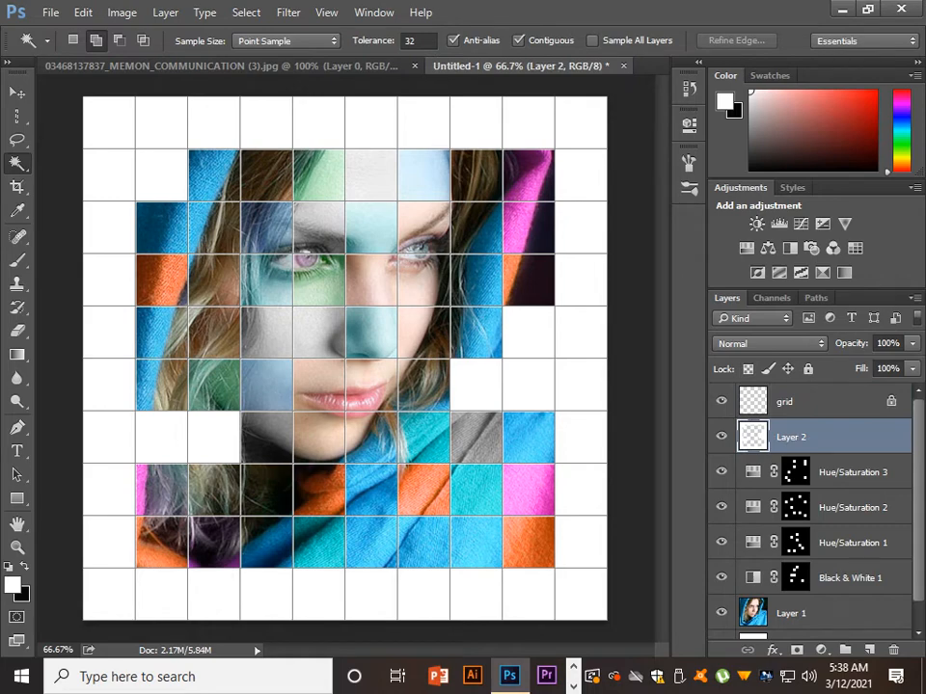
click(721, 437)
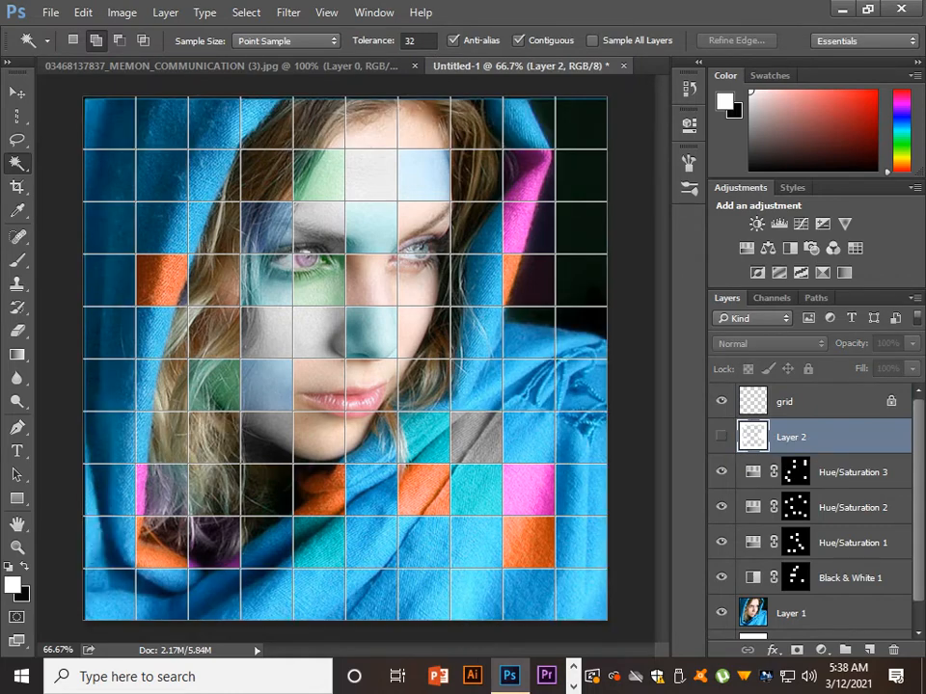
click(722, 436)
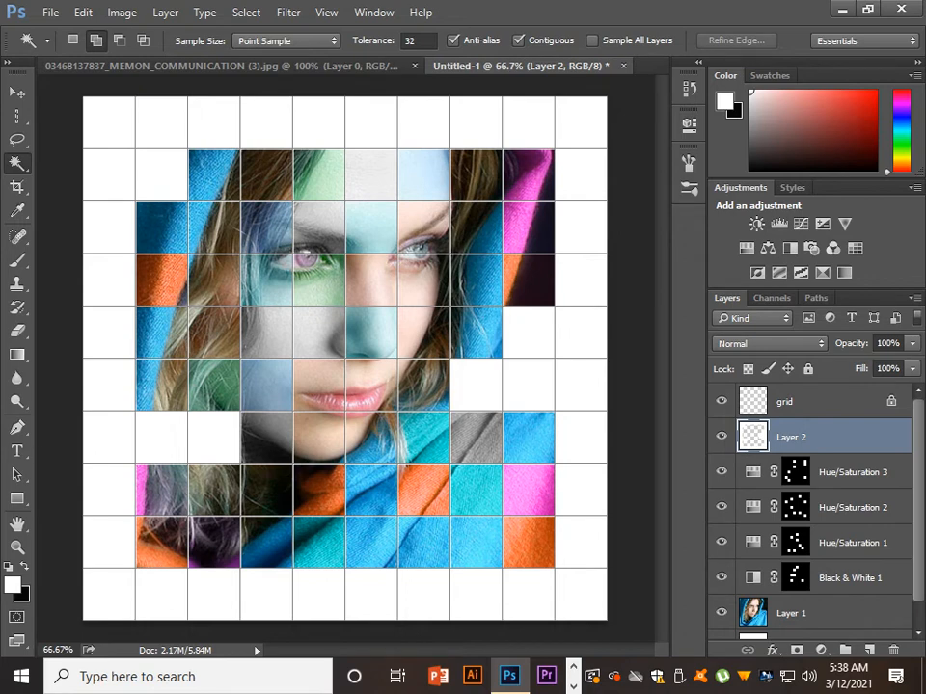
click(808, 403)
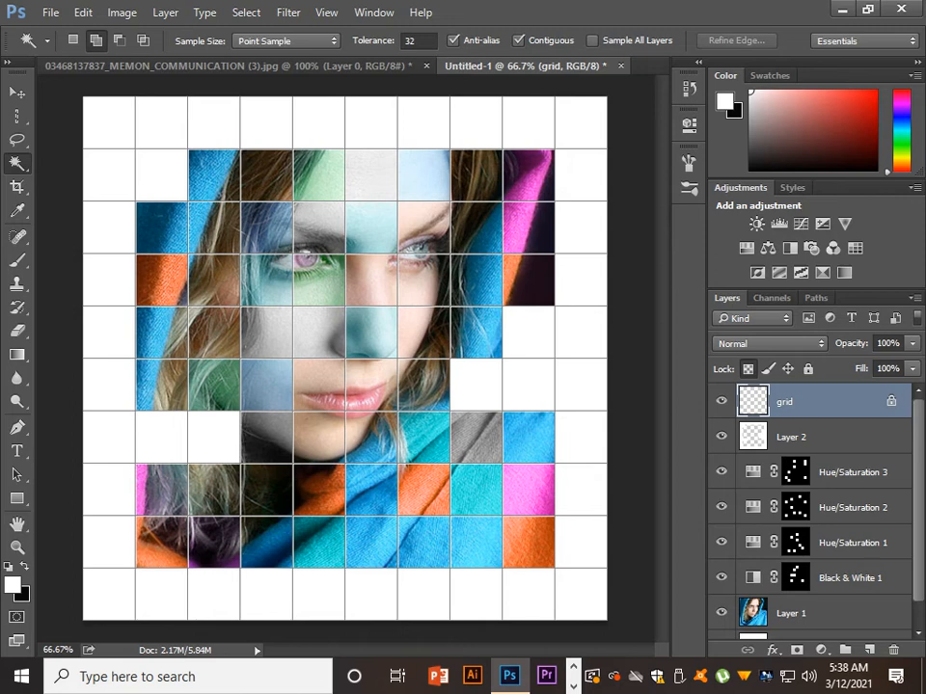
click(820, 437)
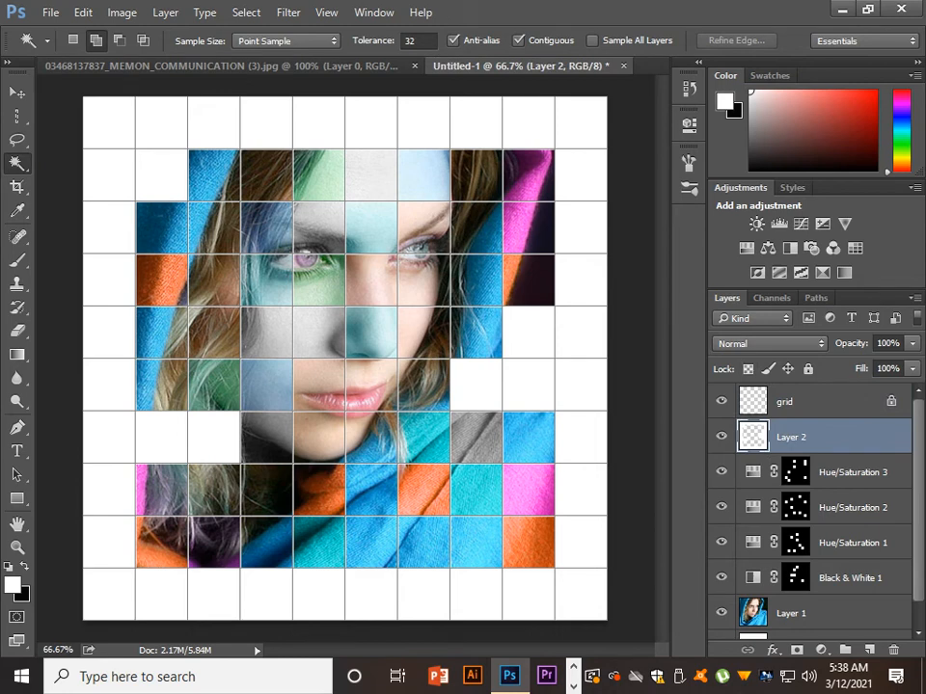
Lock Layer 2's transparent pixels and fill its cells with white at 100% opacity in Normal mode.
click(748, 368)
click(83, 12)
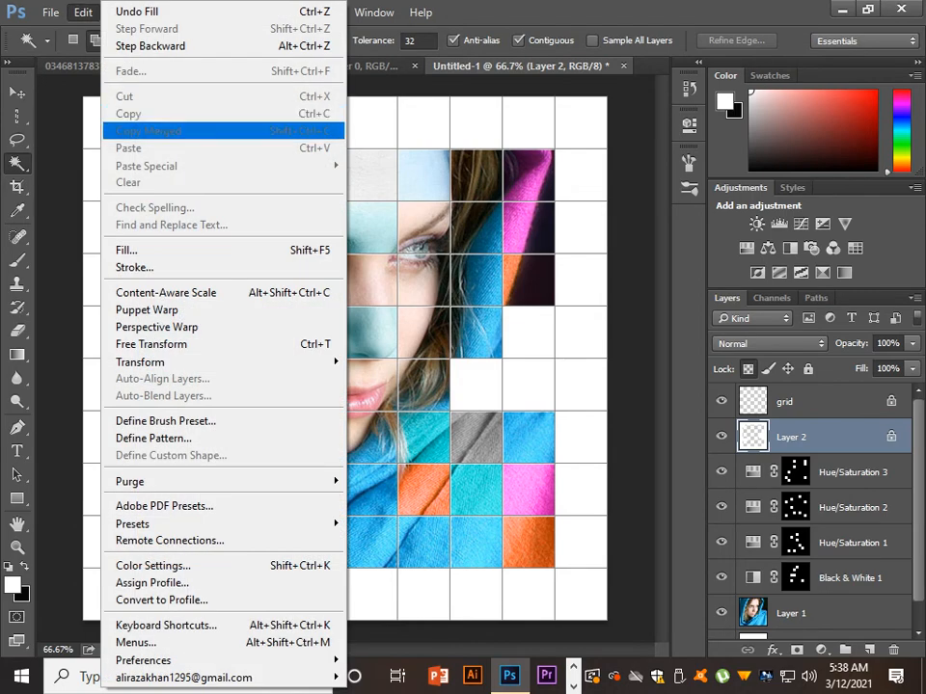
click(130, 250)
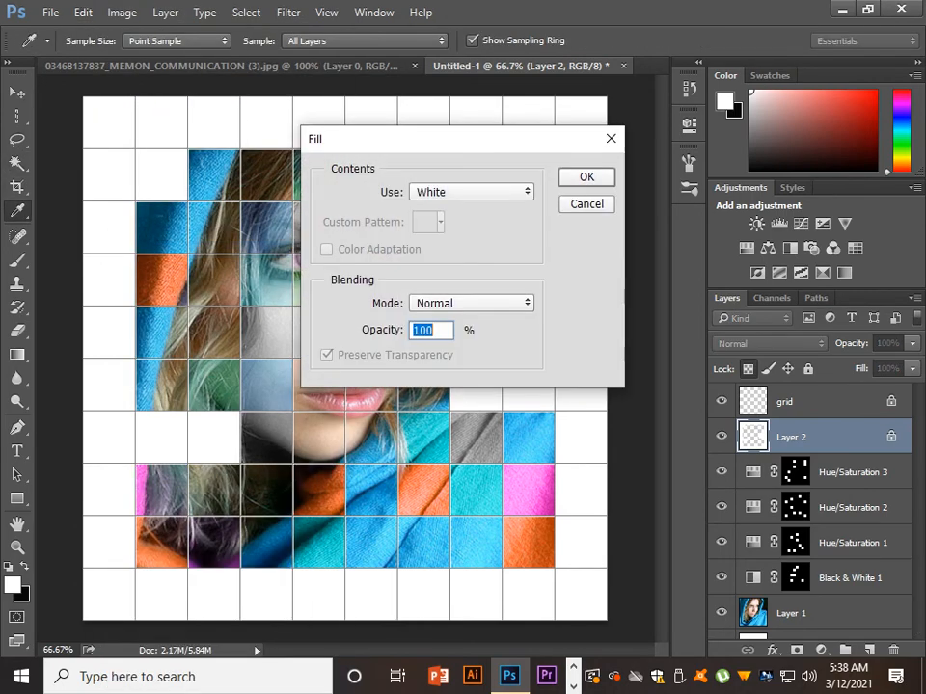
key(Return)
key(w)
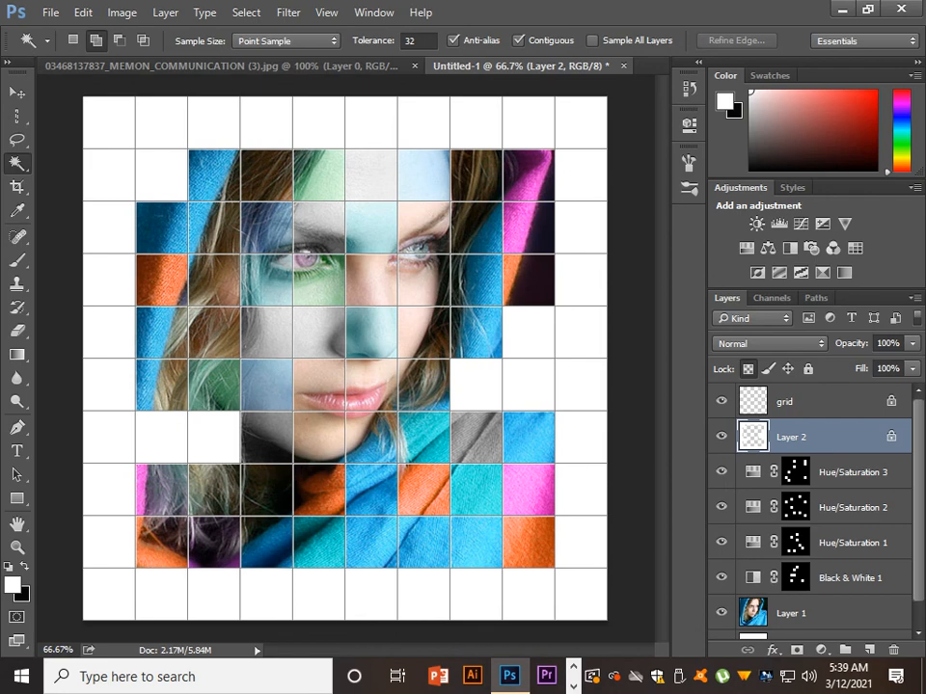
Export the image for web as a maximum-quality (100) JPEG named Untitled-1 in the effect folder.
key(ctrl+alt+shift+s)
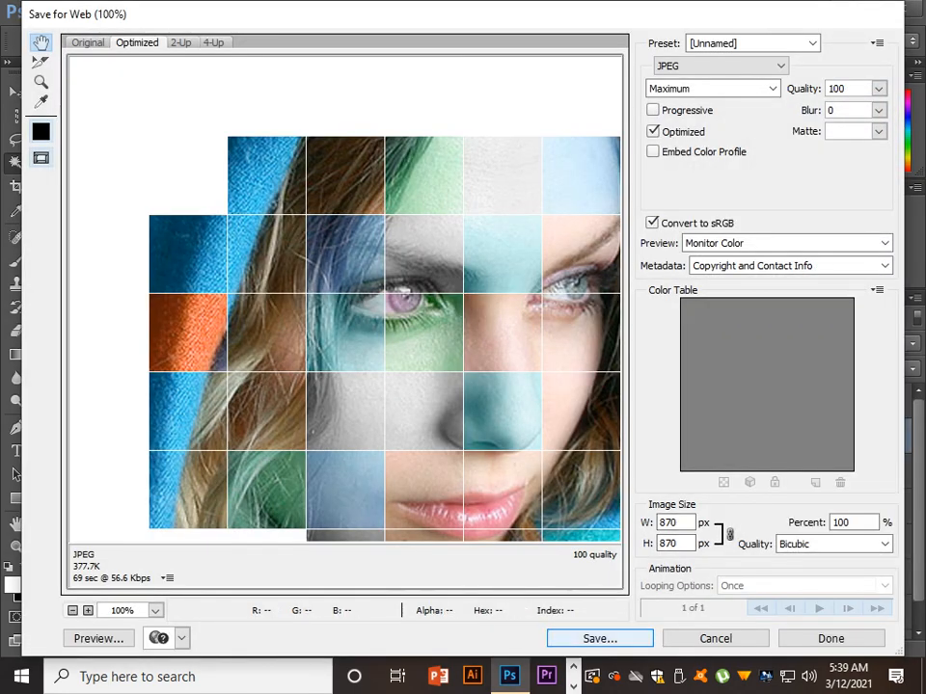
key(Return)
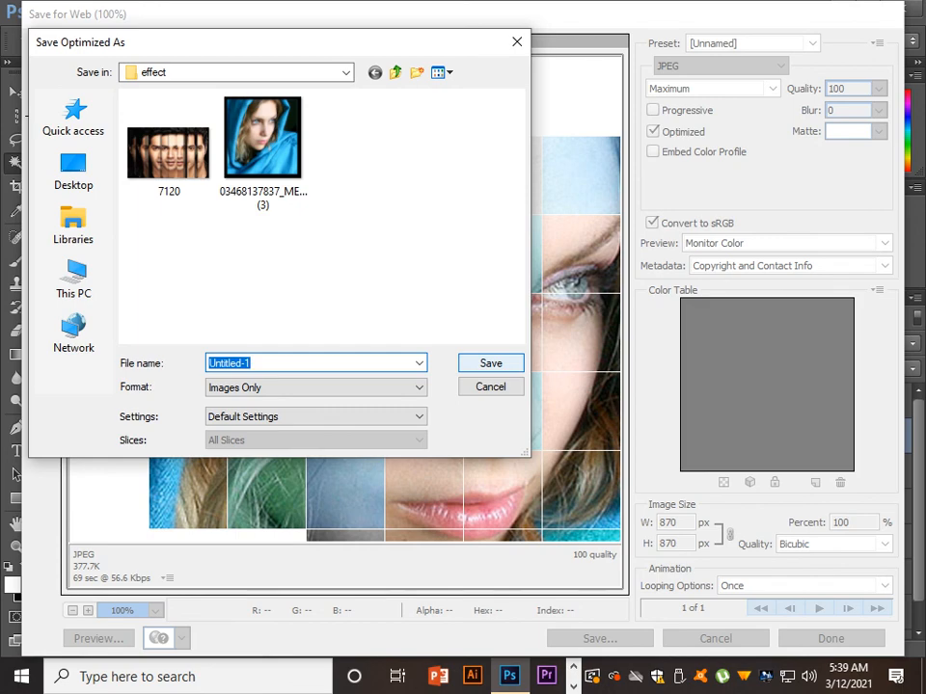
click(491, 364)
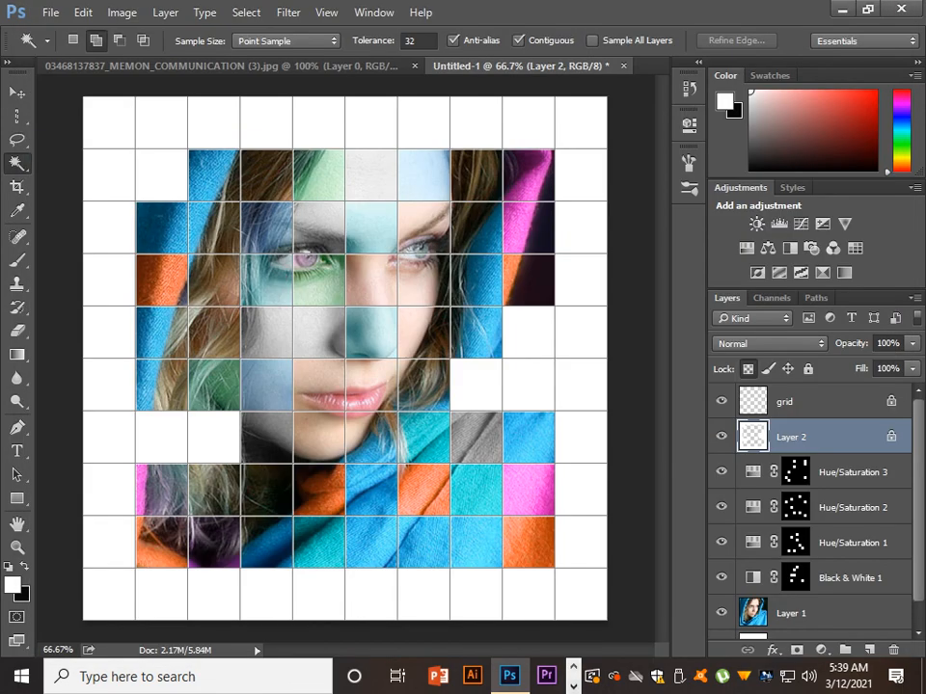
click(573, 687)
click(573, 686)
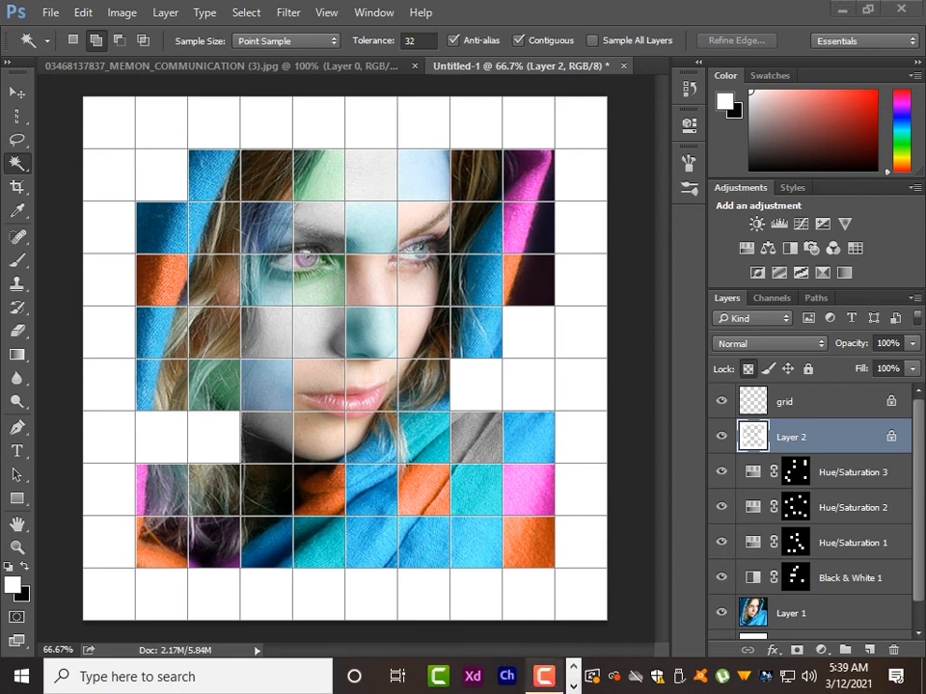